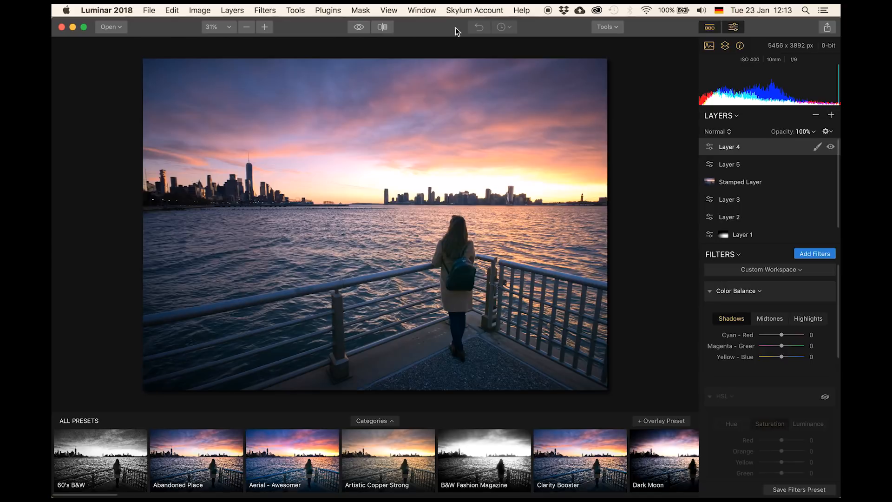
left_click(119, 27)
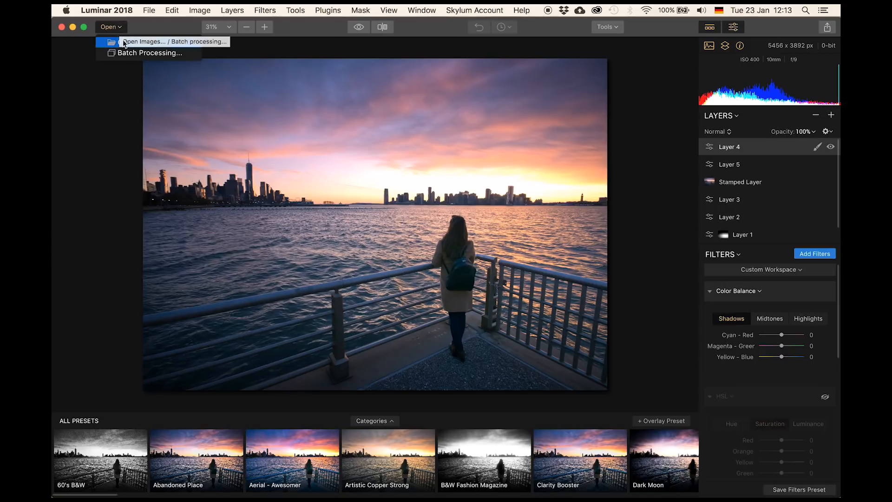
left_click(125, 46)
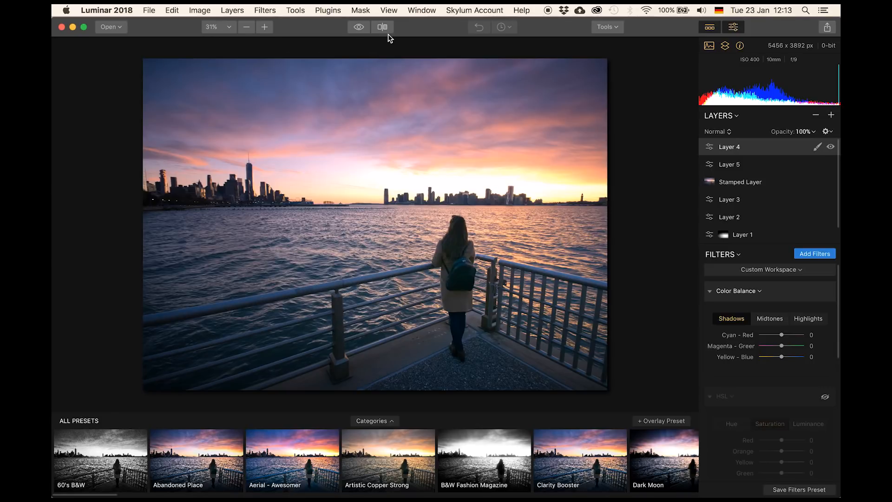
- Compare the edited photo with the original using the before preview toggle and the split before/after view
left_click(359, 28)
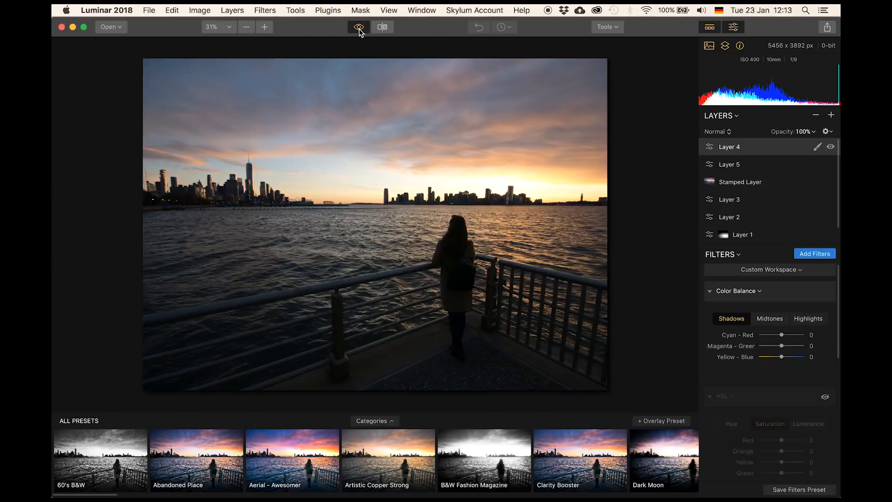
left_click(358, 28)
left_click(382, 28)
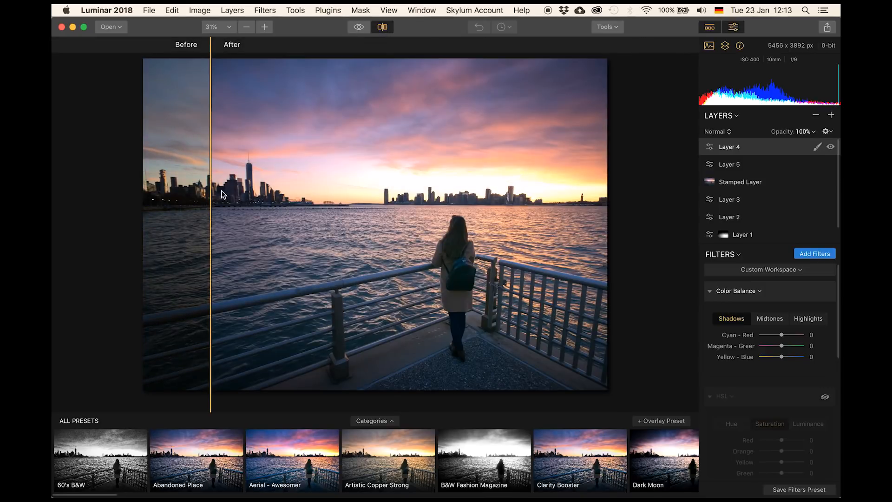
left_click_drag(210, 195, 276, 218)
left_click(383, 28)
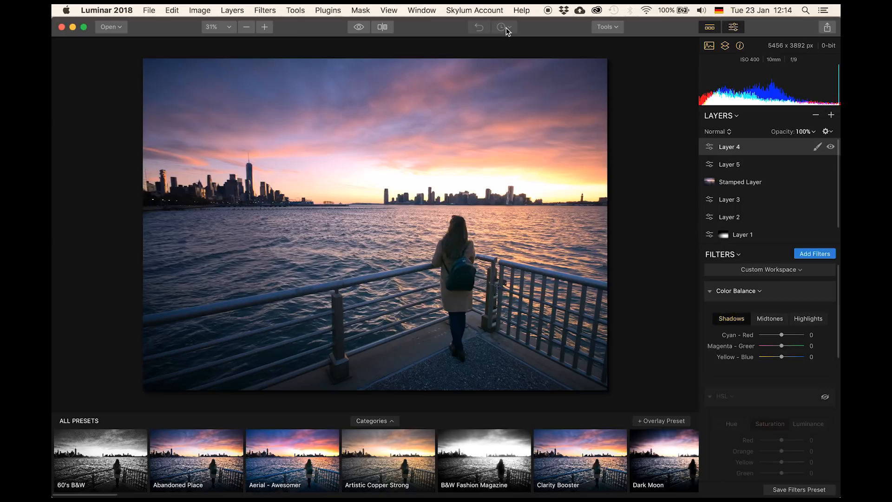
left_click(616, 28)
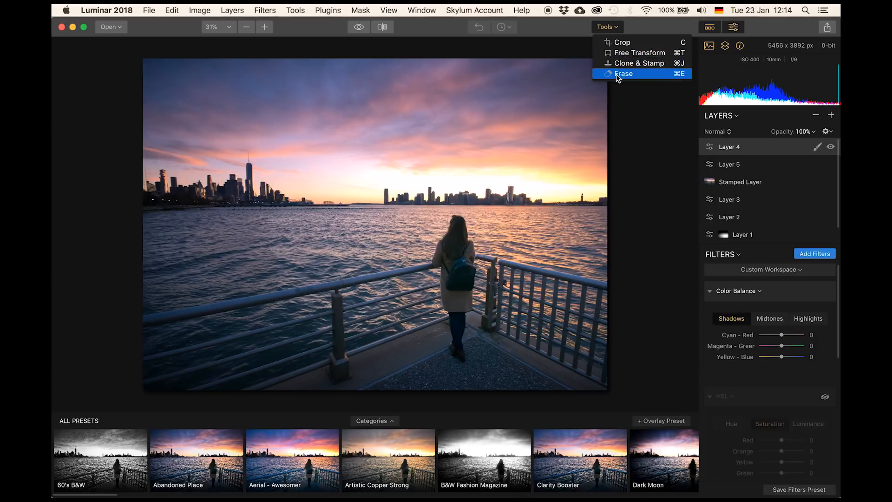
left_click(617, 27)
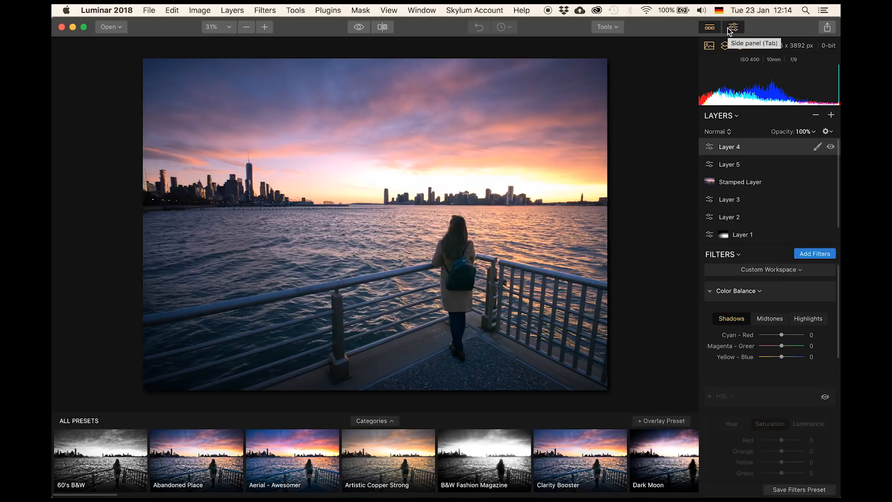
- Hide the presets strip and side panel, then show both again
left_click(709, 26)
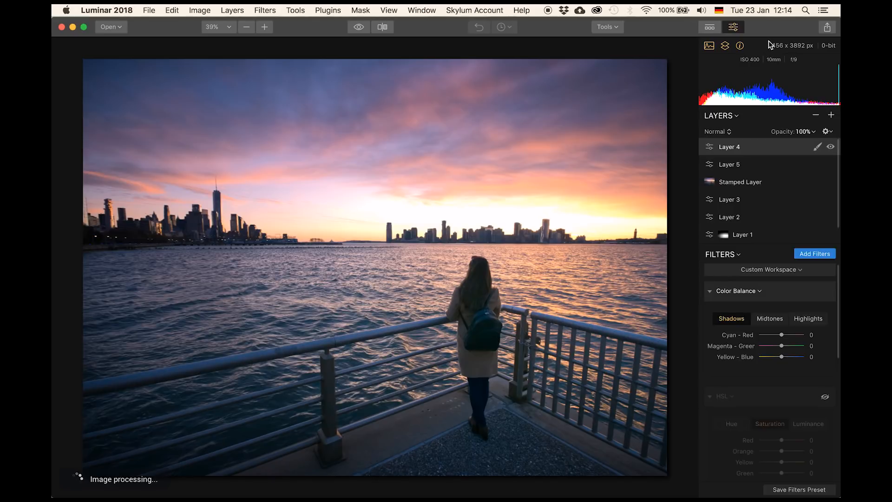
left_click(732, 27)
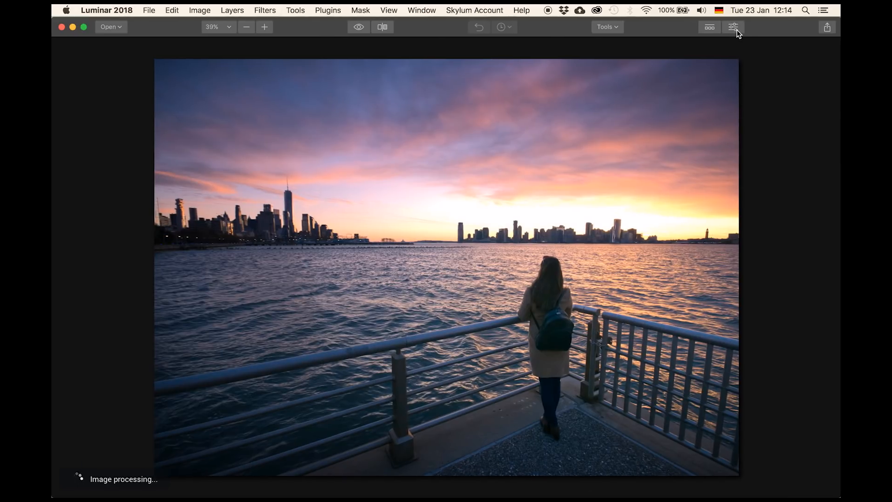
left_click(709, 27)
left_click(733, 27)
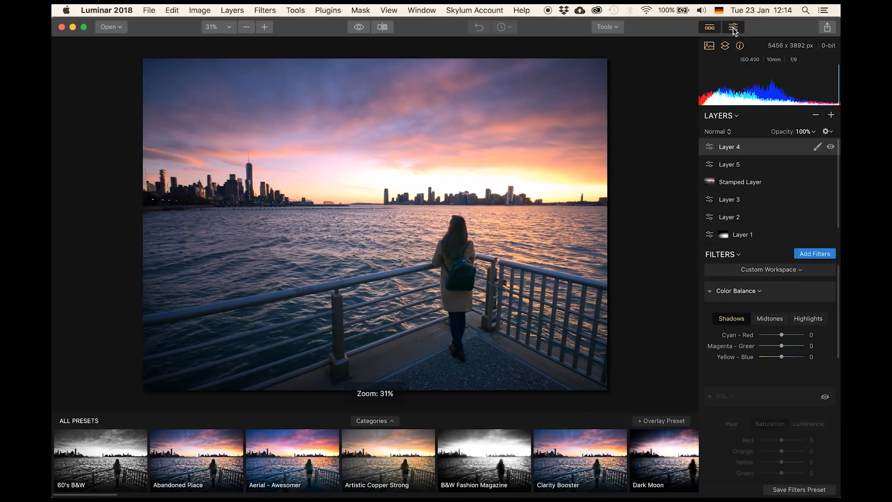
left_click(826, 27)
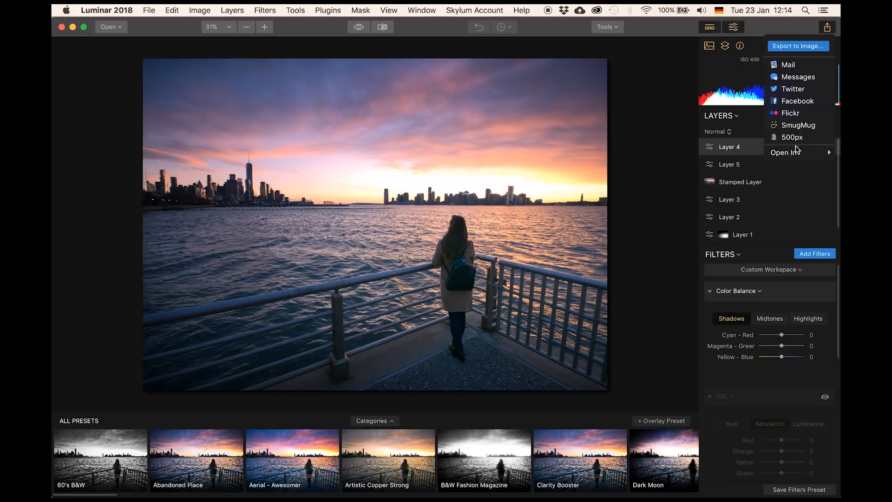
mouse_move(796, 154)
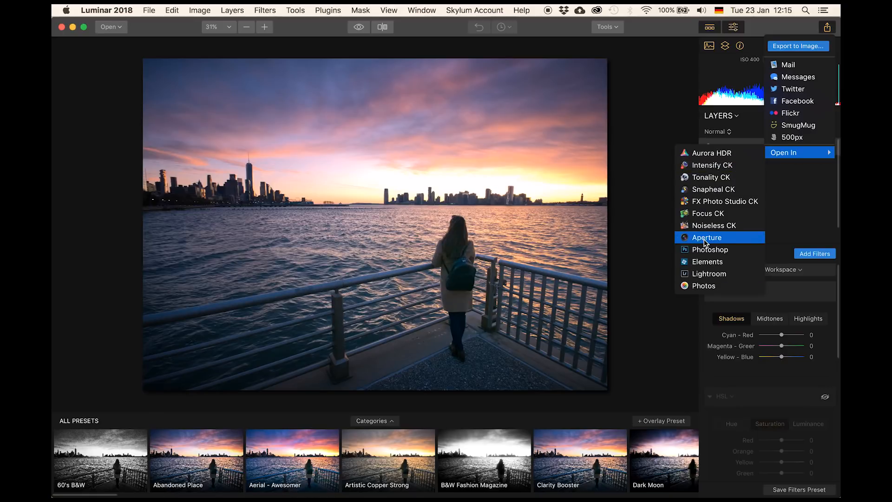
left_click(645, 183)
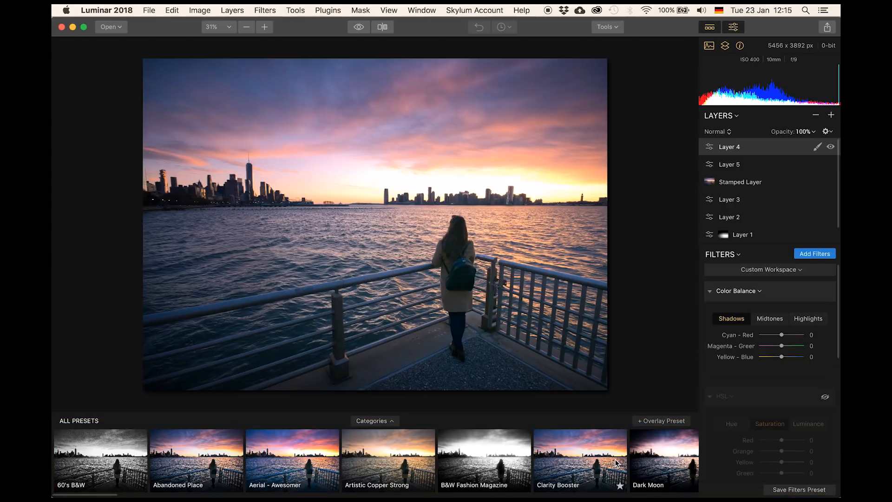
- Scroll through the presets strip to browse all available presets, returning to the start
scroll(417, 448, "right", 5)
scroll(416, 447, "right", 20)
scroll(417, 448, "right", 20)
scroll(417, 447, "right", 20)
scroll(417, 447, "right", 20)
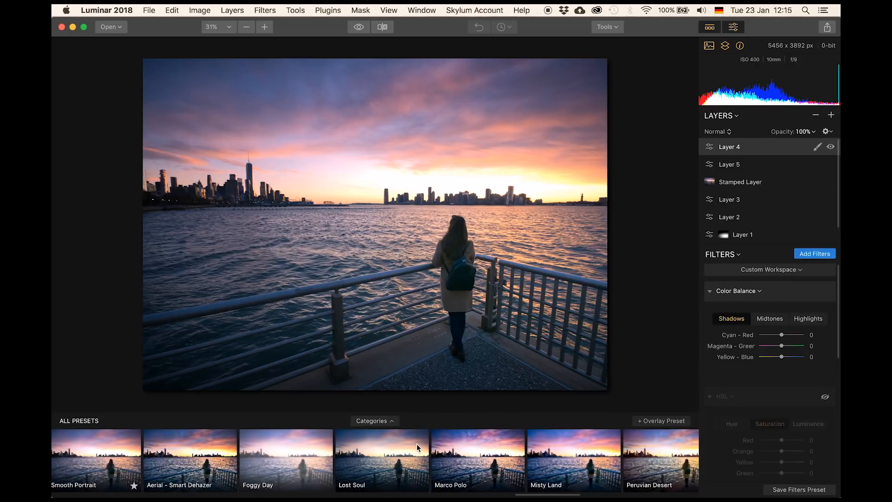
scroll(417, 447, "right", 1)
scroll(417, 448, "right", 20)
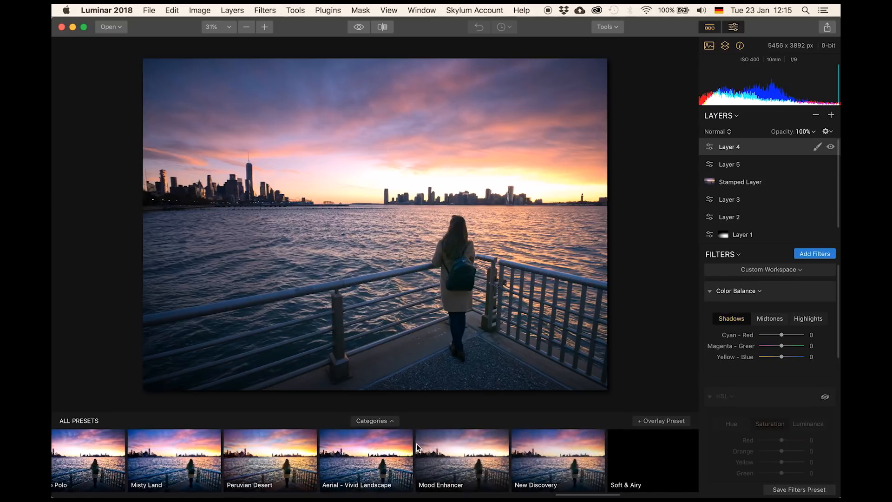
scroll(417, 447, "right", 10)
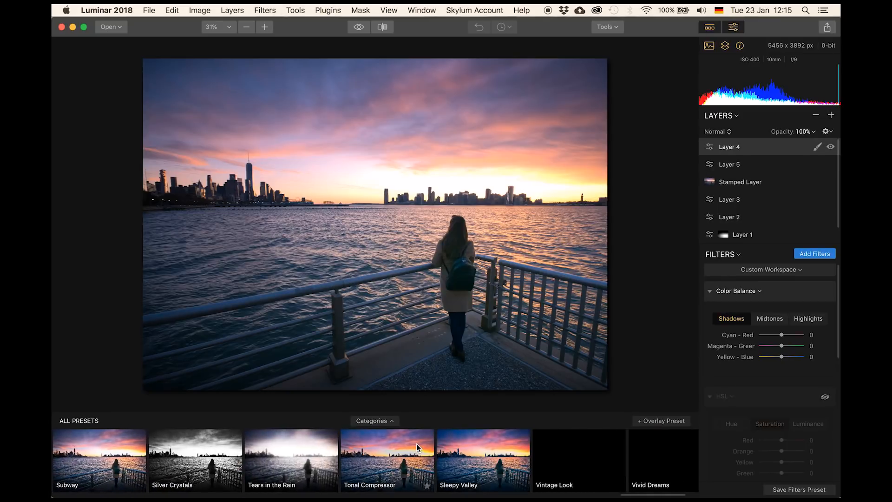
scroll(417, 447, "right", 15)
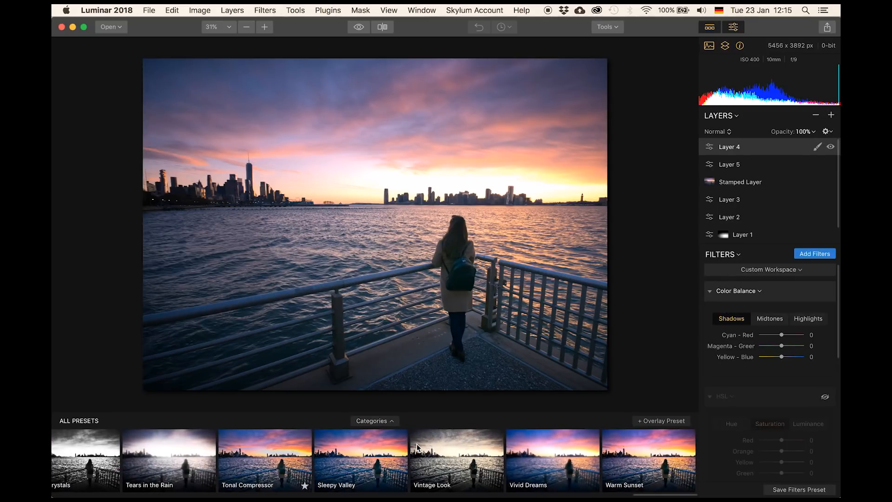
scroll(416, 447, "left", 15)
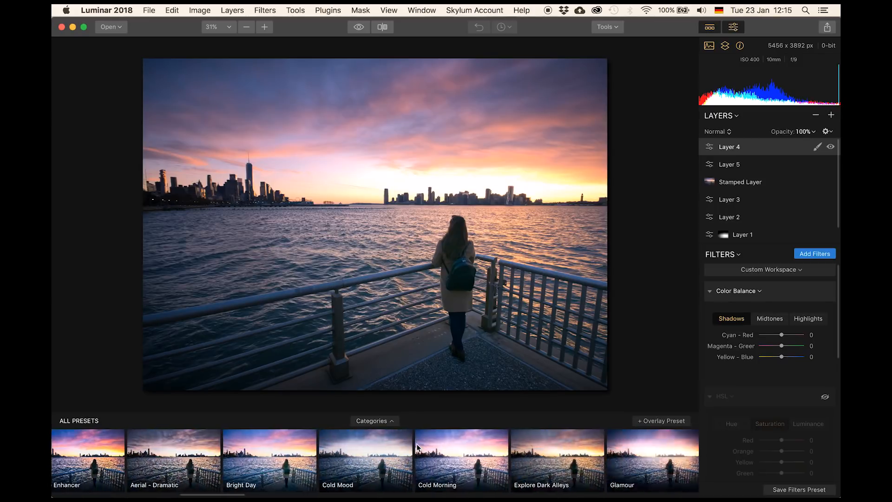
scroll(416, 448, "left", 10)
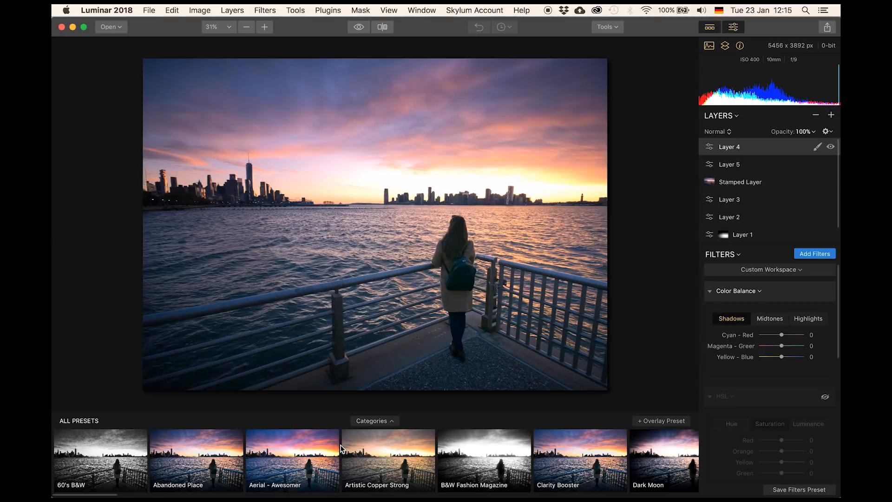
- Apply the Artistic Copper Strong preset and open the preset categories overview, then close it
left_click(389, 449)
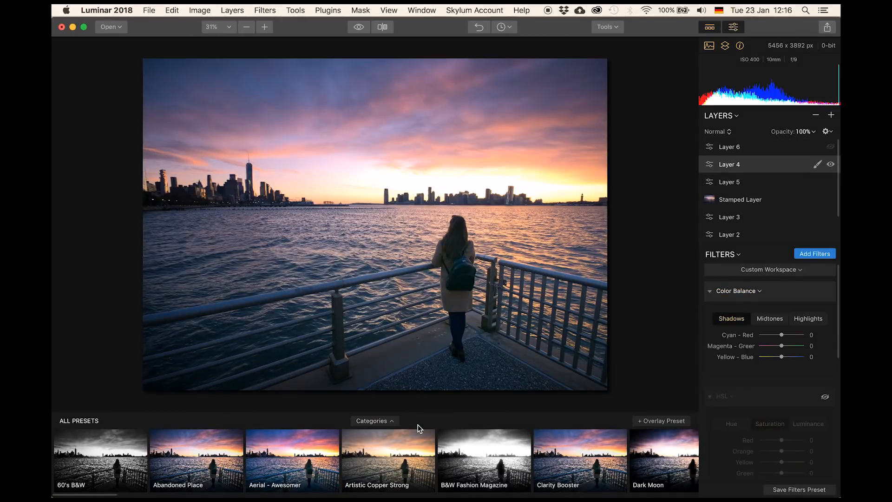
left_click(388, 424)
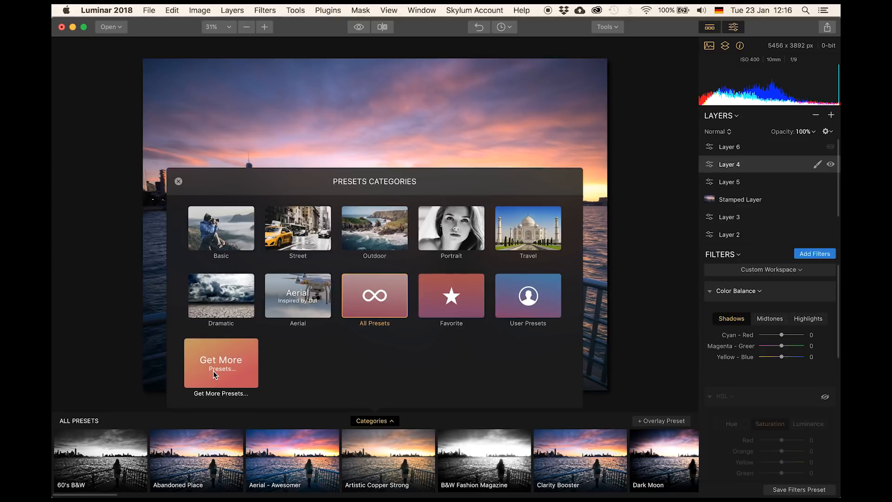
left_click(500, 409)
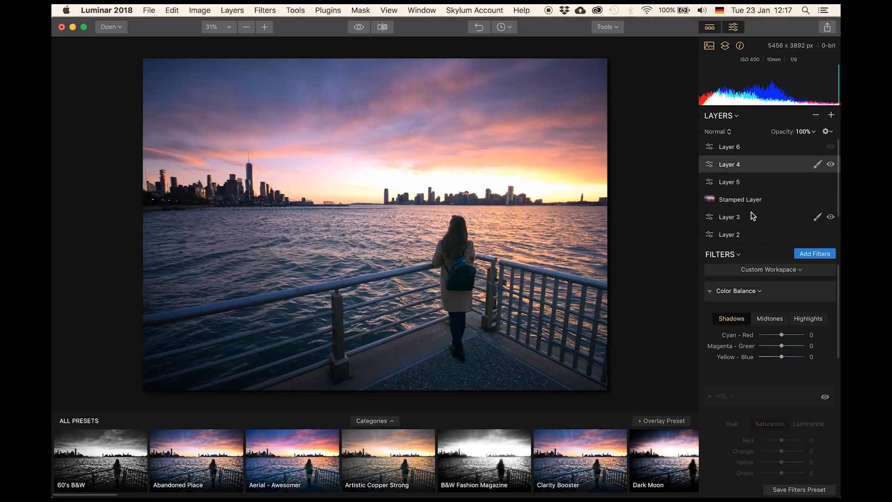
- Select the base _DSC4657.ARW layer and then Layer 1 to inspect their filters
scroll(752, 215, "down", 2)
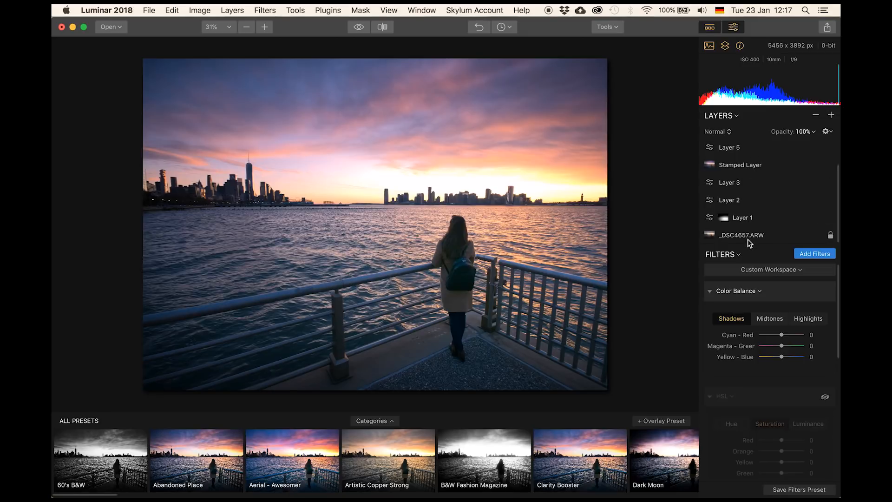
left_click(748, 238)
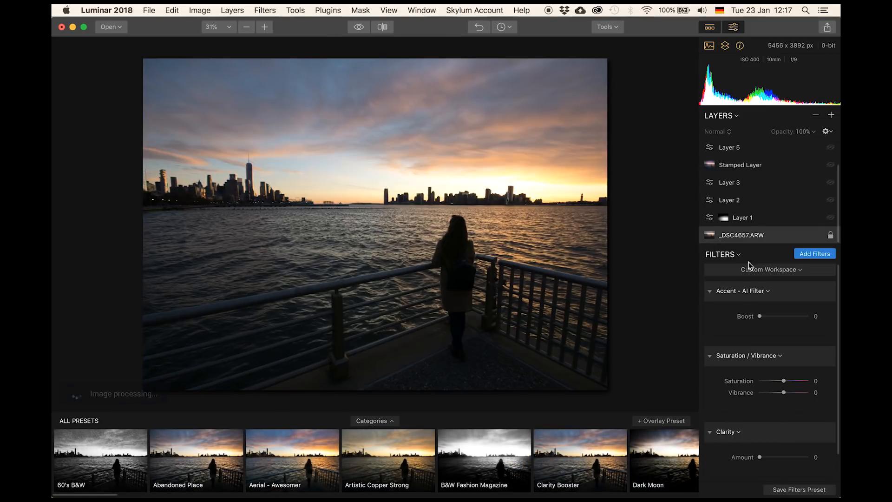
scroll(740, 350, "down", 2)
scroll(740, 350, "up", 2)
left_click(738, 219)
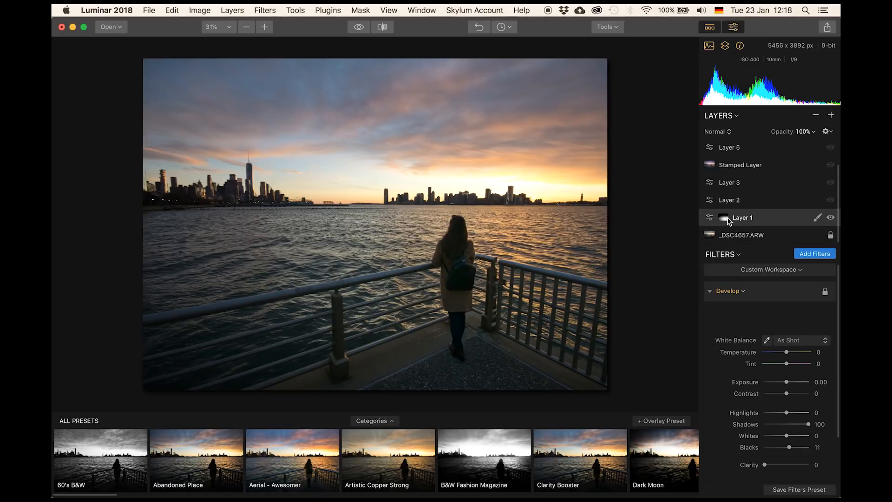
- Select Layer 2, Layer 3 and the Stamped Layer in turn to inspect their filters
left_click(726, 201)
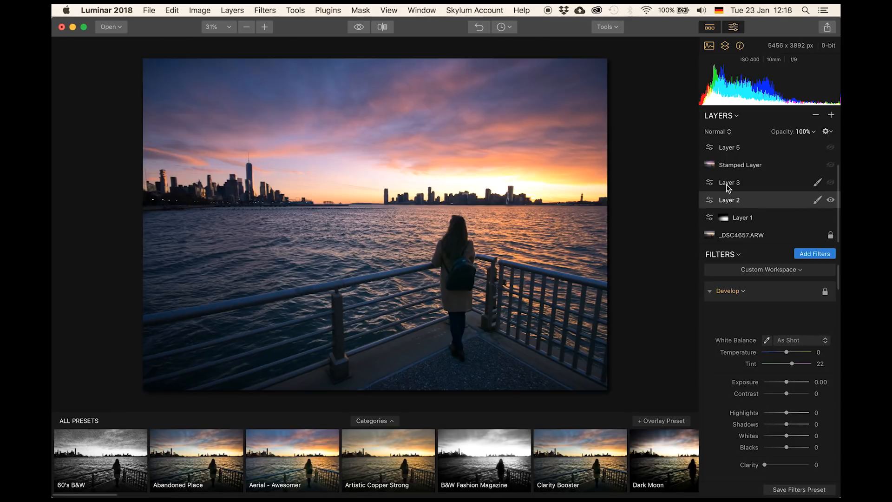
left_click(726, 183)
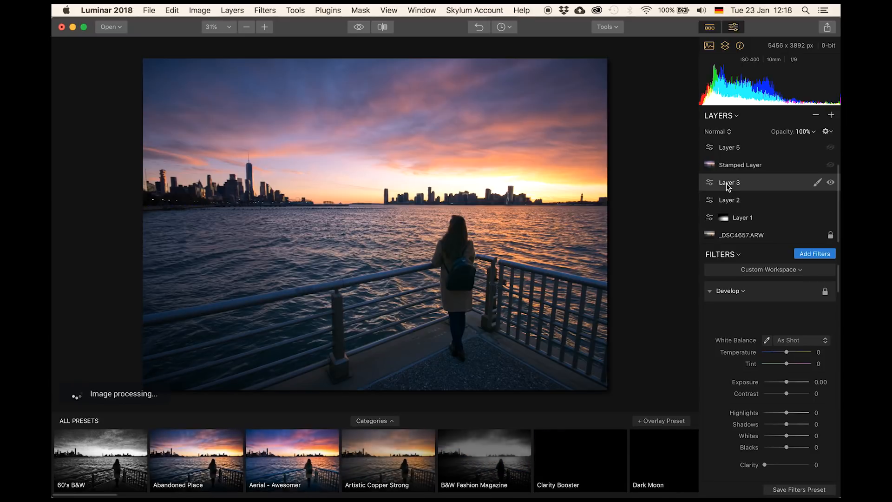
scroll(746, 421, "down", 10)
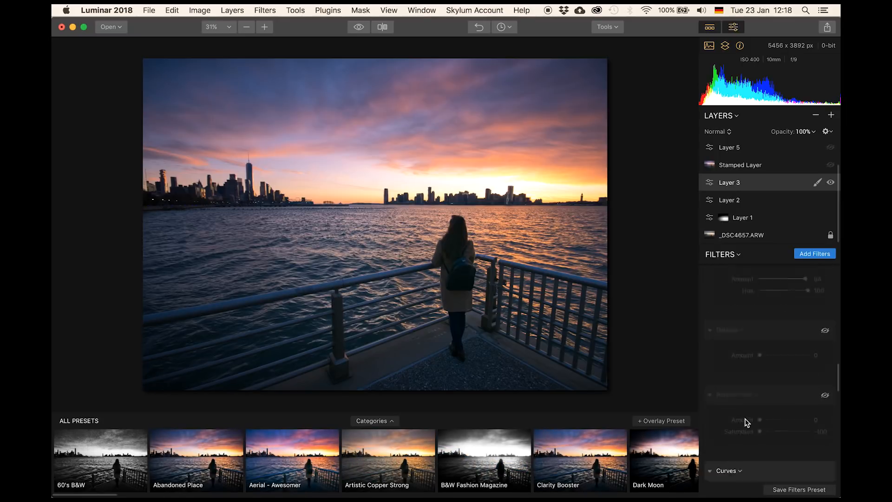
scroll(746, 420, "up", 10)
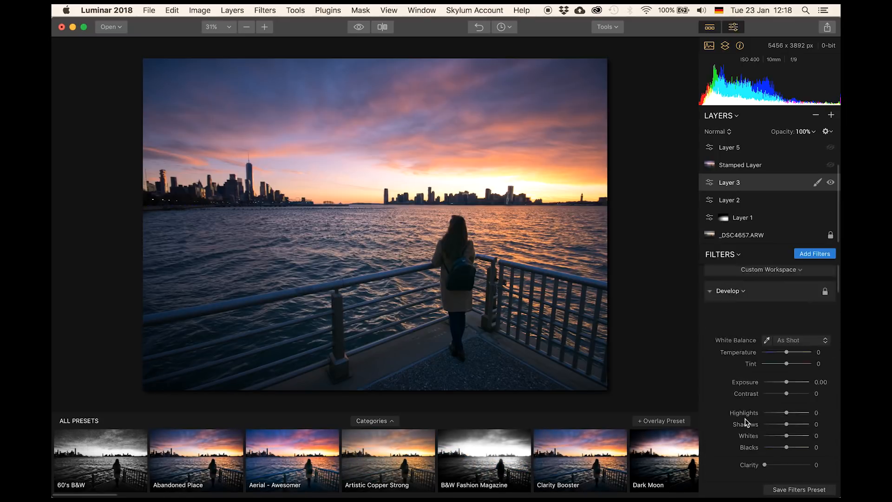
left_click(735, 166)
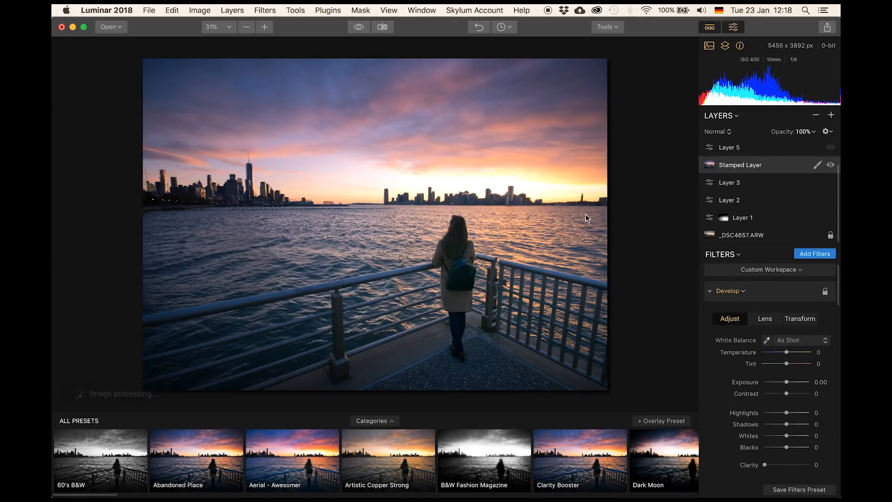
- Select Layer 5, Layer 4 and Layer 6 in turn, ending on Layer 4, to review their filters
scroll(740, 212, "up", 2)
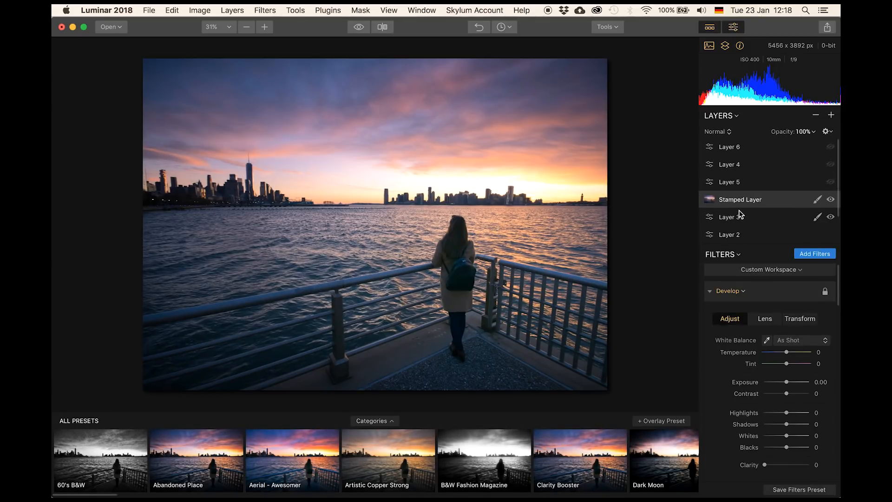
left_click(729, 185)
left_click(728, 168)
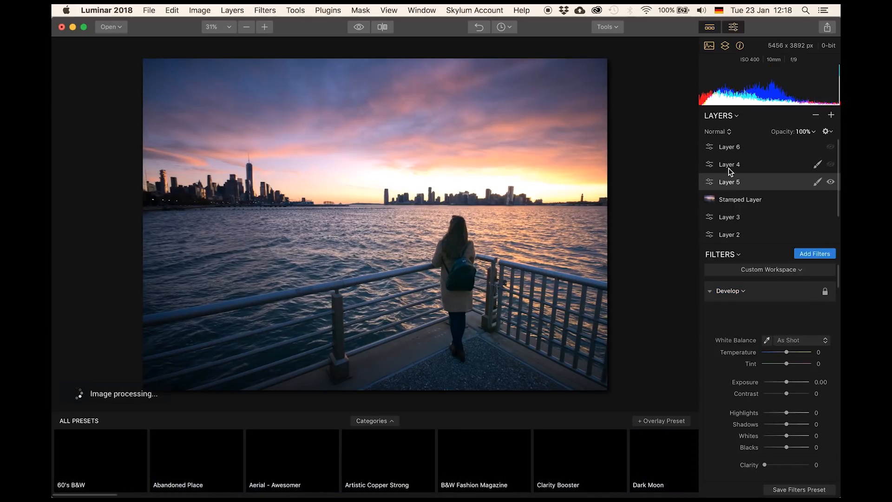
left_click(728, 147)
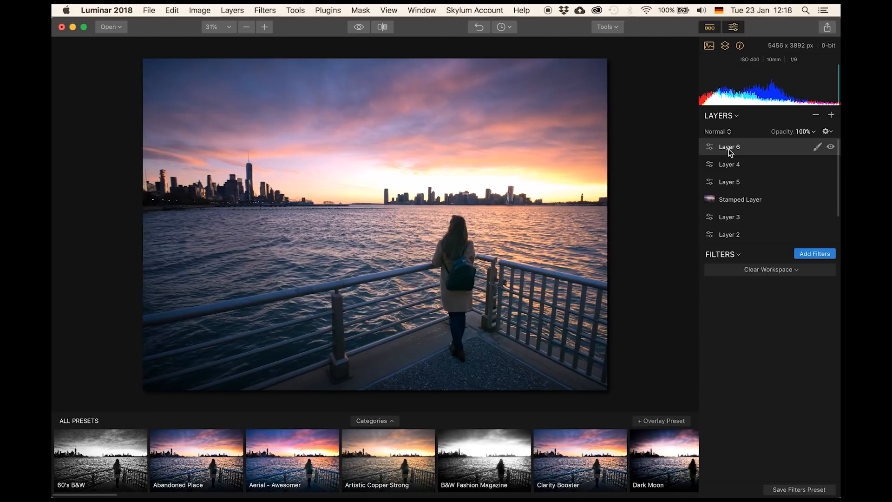
left_click(730, 165)
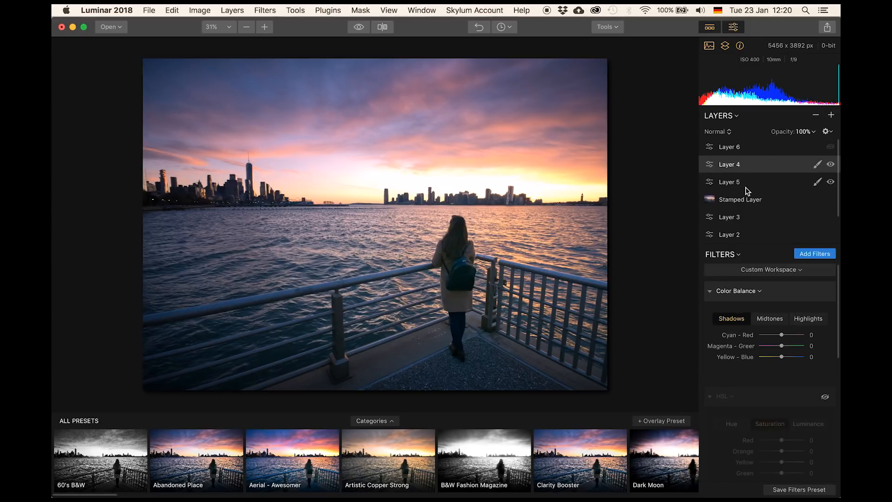
scroll(771, 349, "down", 2)
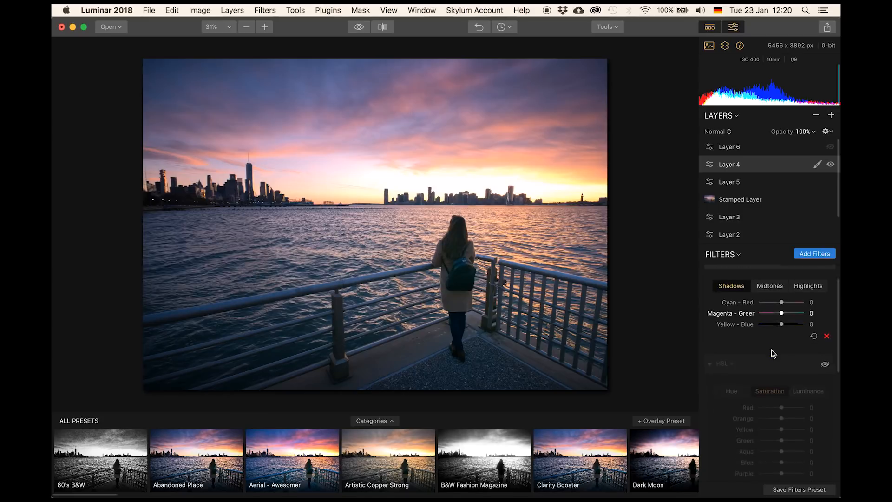
- Select Layer 2 and scroll through its filter stack to inspect it
scroll(756, 313, "up", 2)
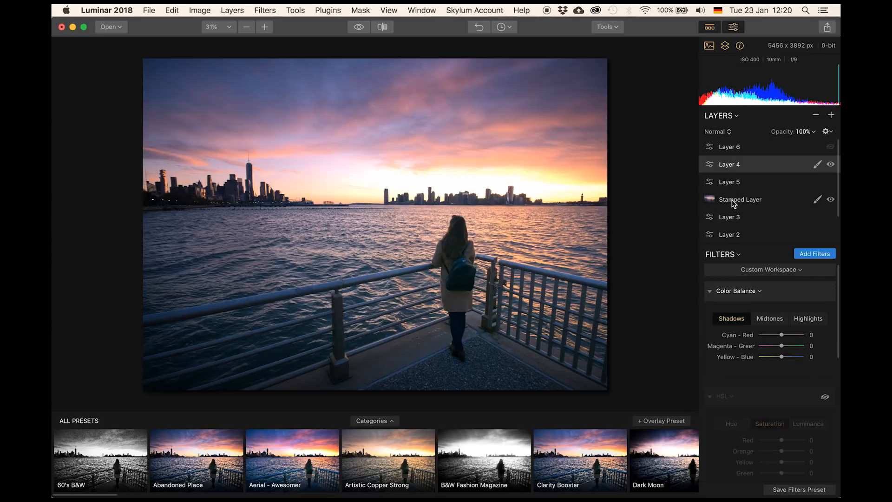
left_click(730, 233)
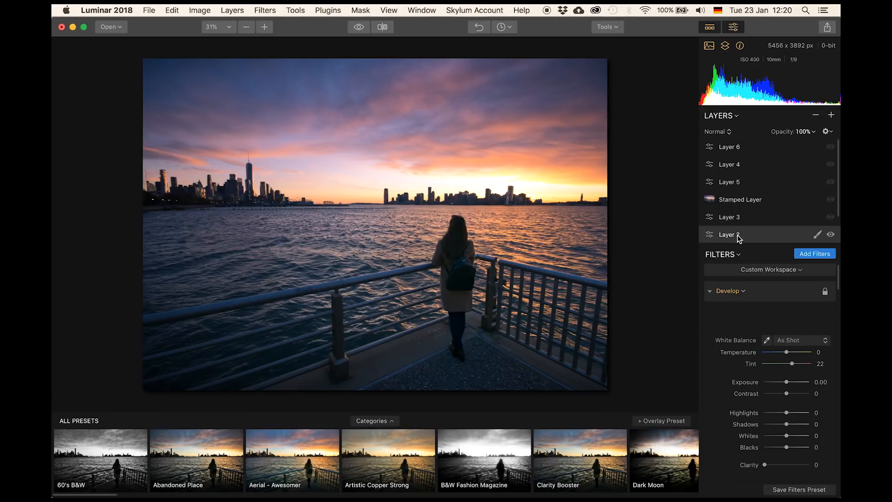
scroll(745, 328, "down", 10)
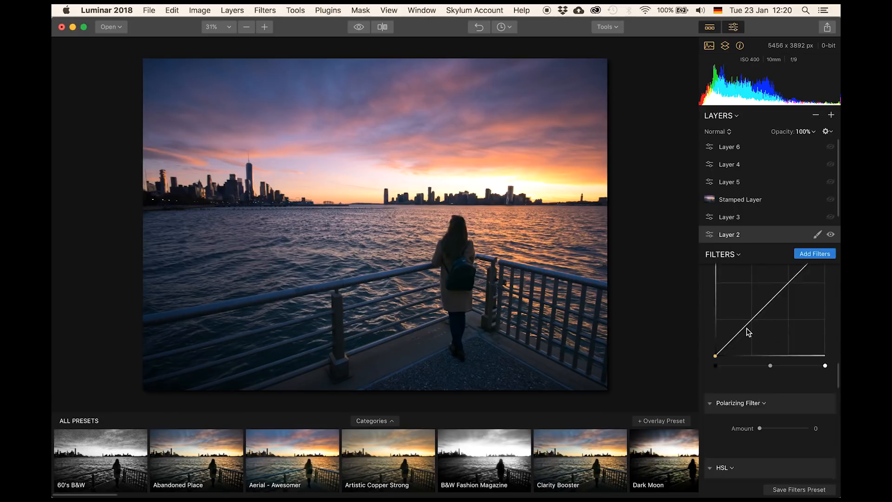
scroll(746, 328, "up", 10)
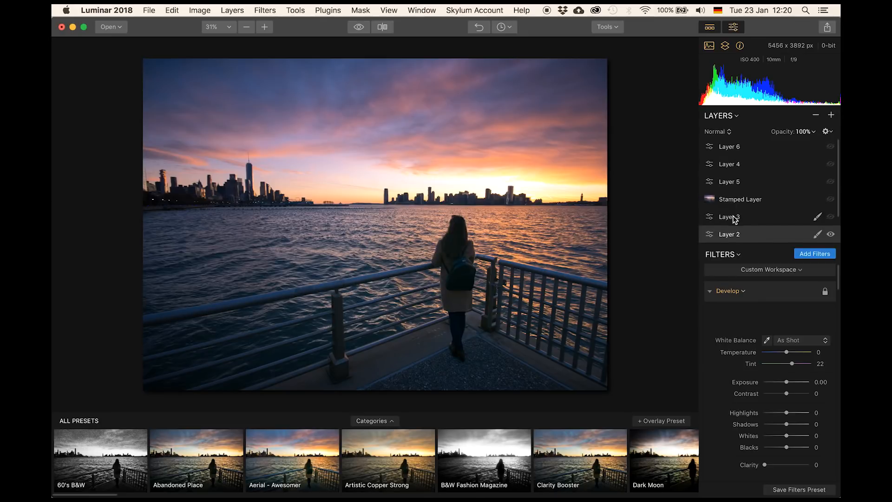
- Select the base _DSC4657.ARW layer, then Layer 1, Layer 2, Layer 3 and Layer 4 in turn to compare their effect
scroll(732, 216, "down", 2)
left_click(742, 237)
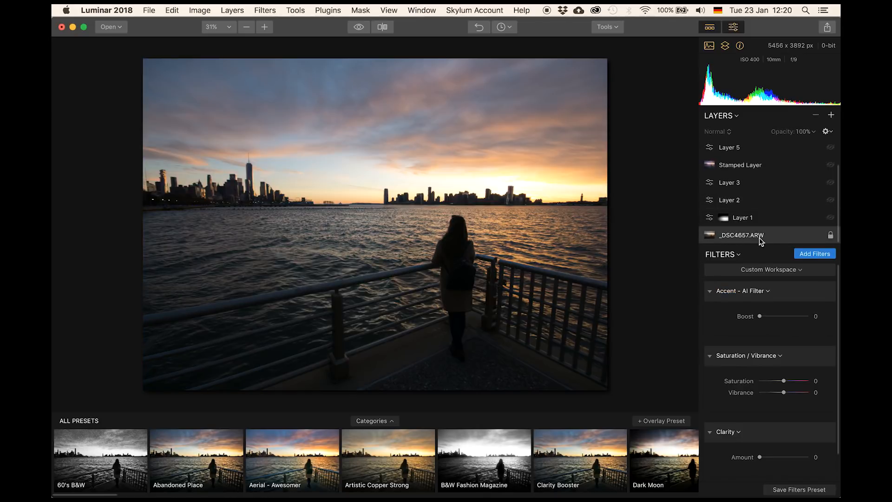
left_click(740, 218)
left_click(733, 203)
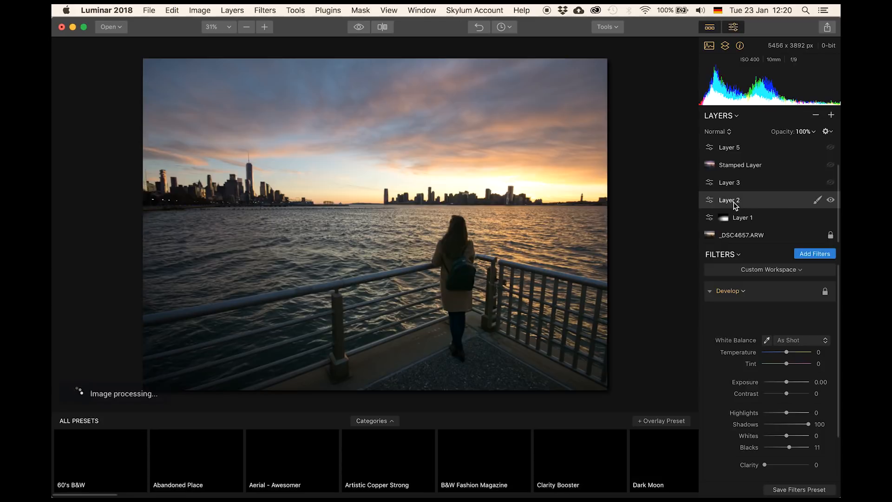
left_click(729, 182)
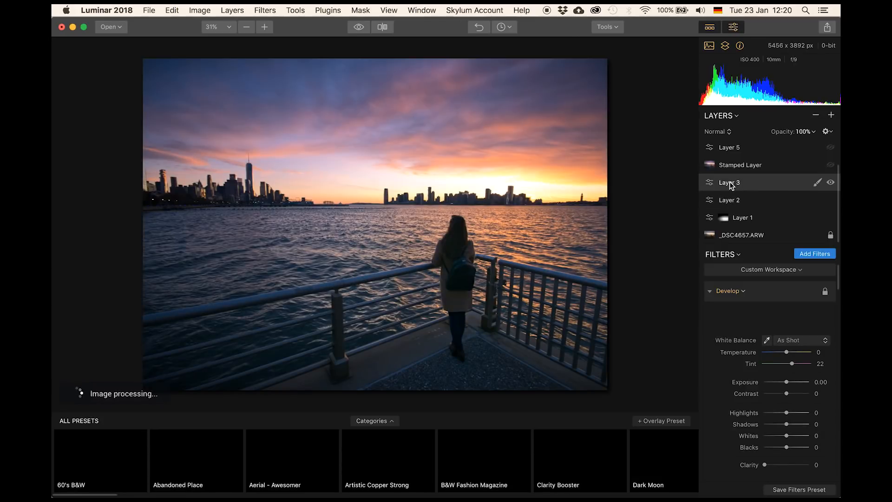
scroll(729, 182, "up", 2)
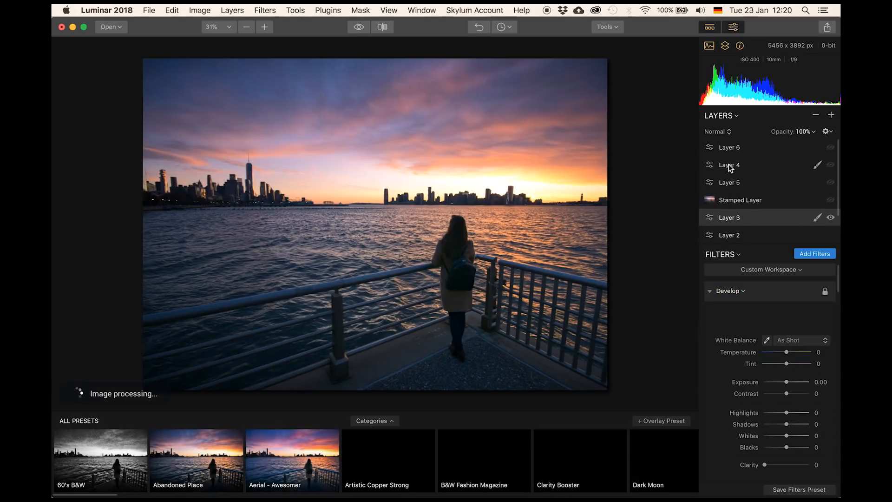
left_click(728, 163)
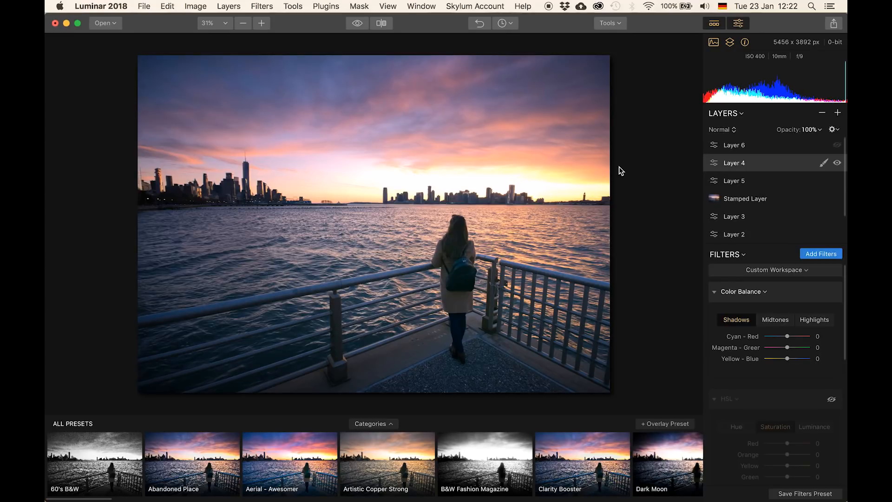
- Hide the presets panel and clear the filter workspace of the base _DSC4657.ARW layer
left_click(716, 25)
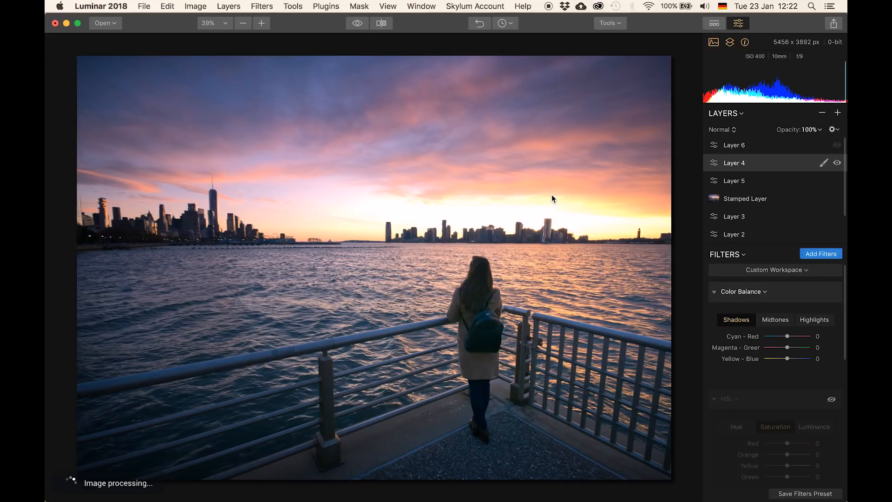
scroll(748, 195, "down", 3)
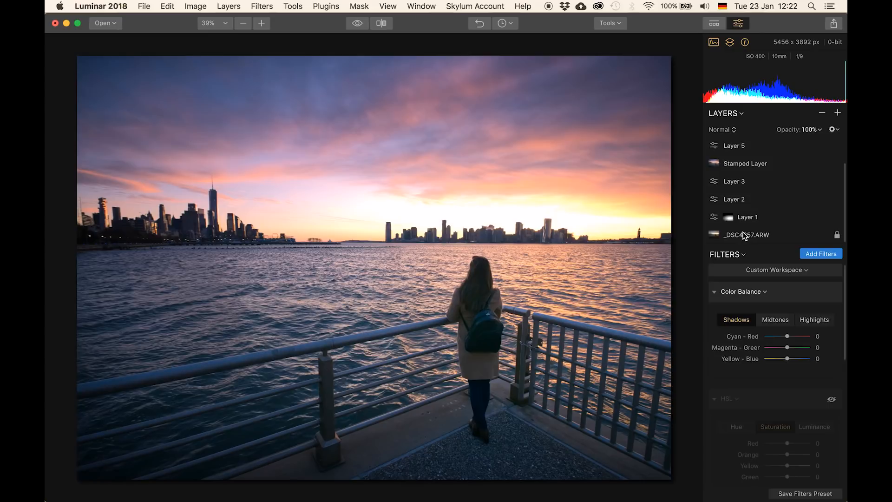
left_click(743, 234)
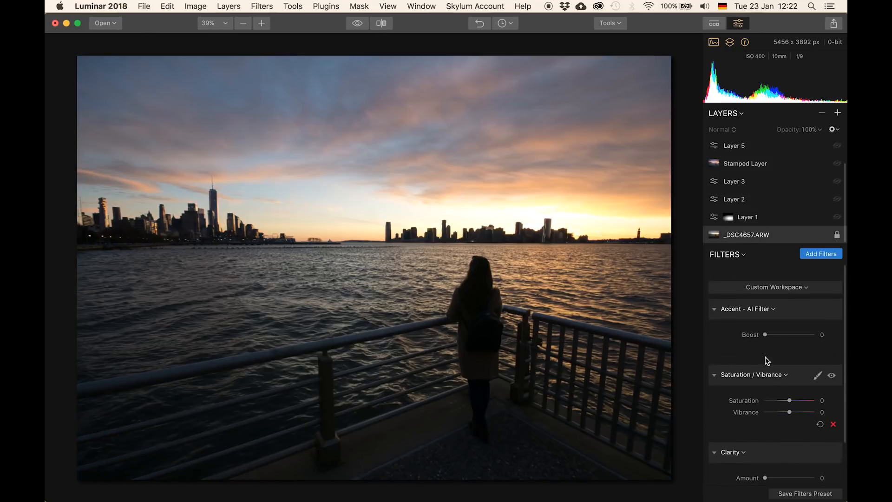
scroll(769, 357, "down", 1)
left_click(801, 268)
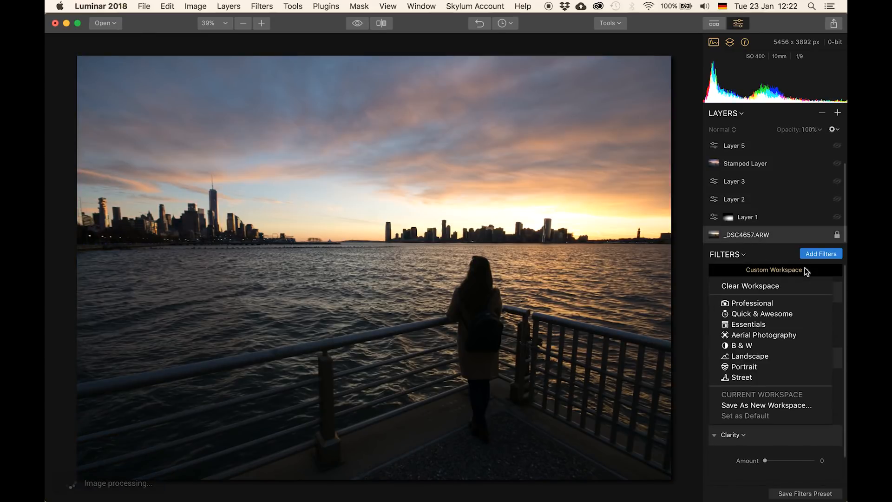
left_click(777, 284)
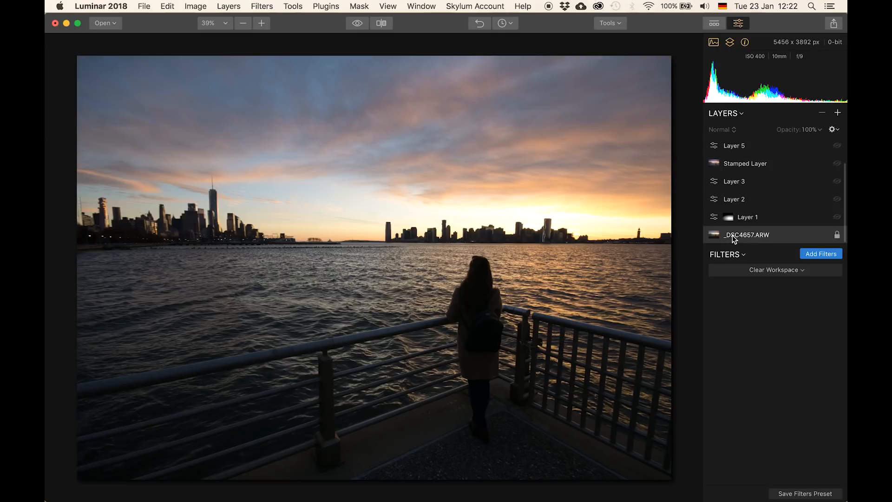
- Open the Filters catalog and add the RAW Develop, Vignette and Clarity filters to the base layer
left_click(825, 257)
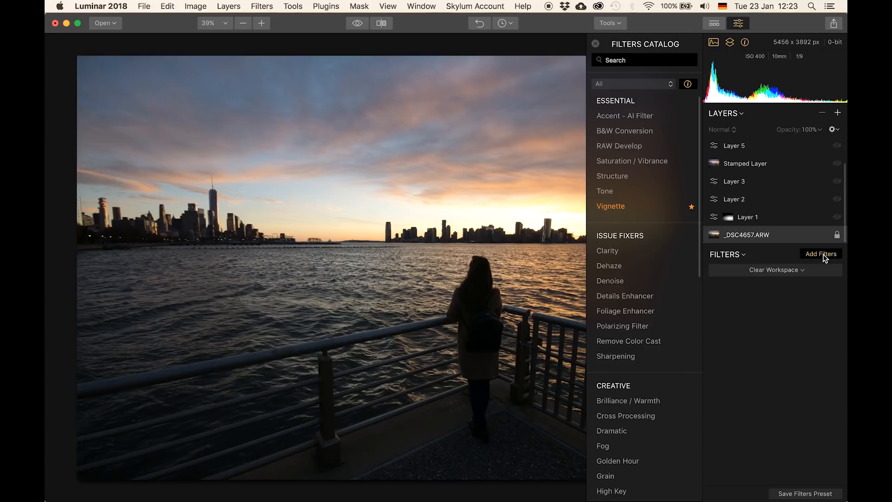
left_click(823, 257)
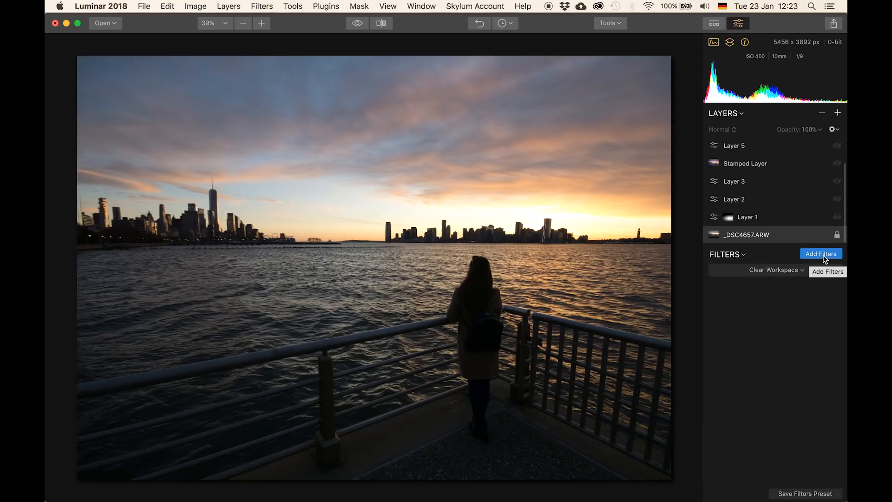
left_click(822, 256)
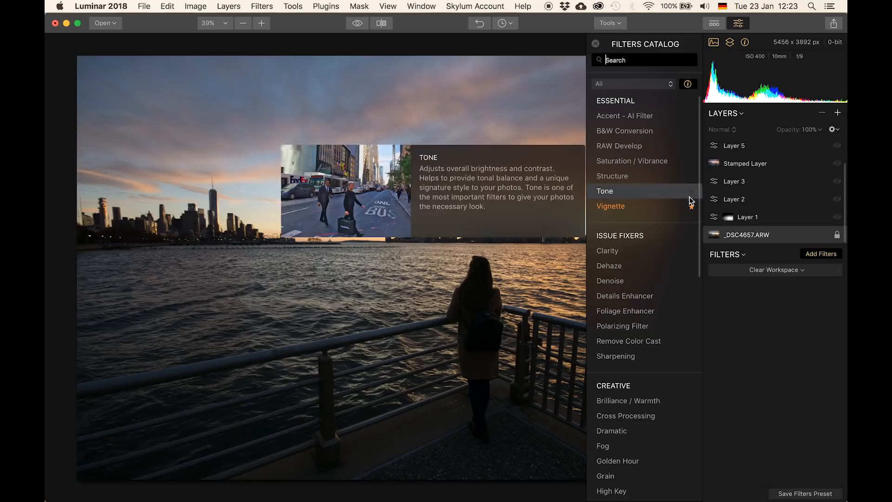
mouse_move(678, 268)
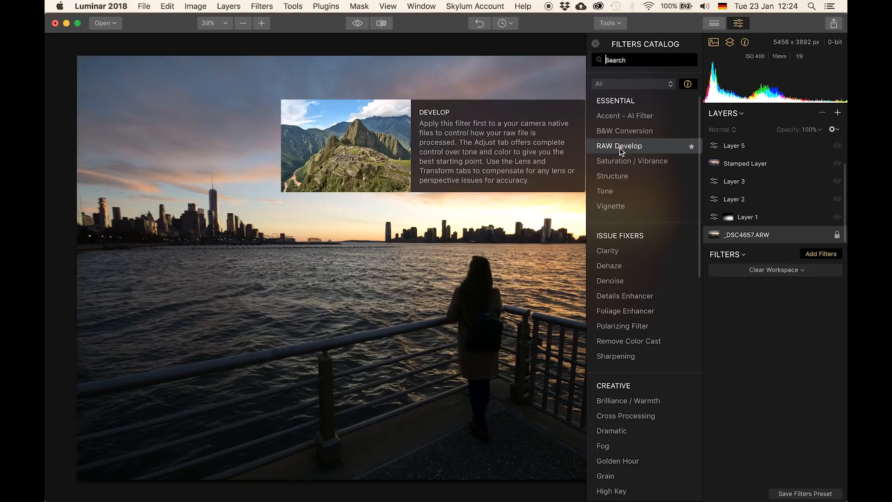
left_click(619, 148)
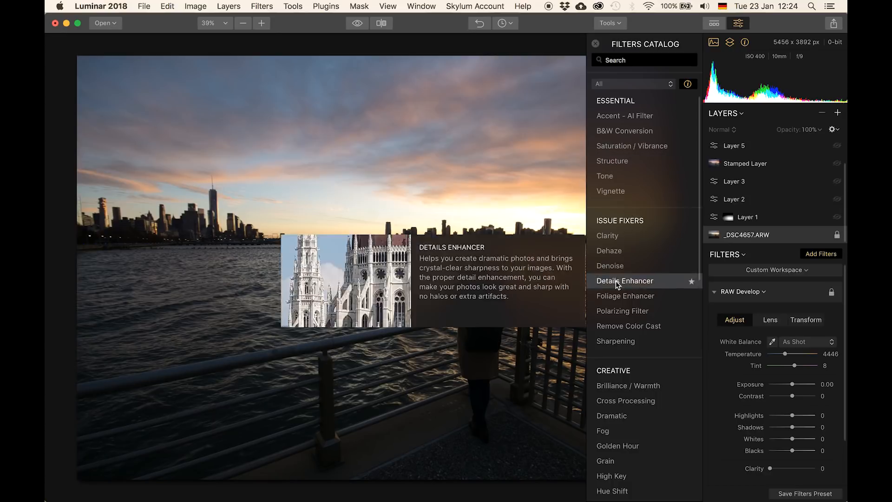
left_click(617, 193)
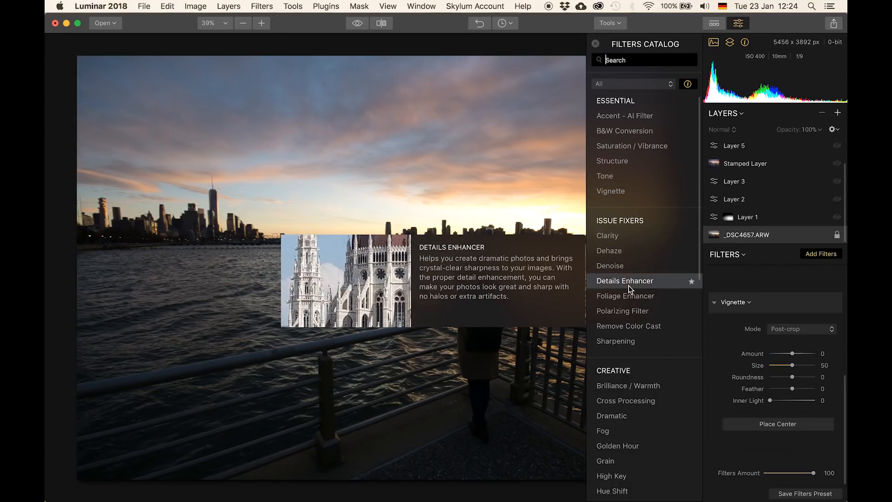
left_click(609, 237)
- Add the Brilliance / Warmth and Image Radiance filters from the Creative section
scroll(621, 310, "down", 5)
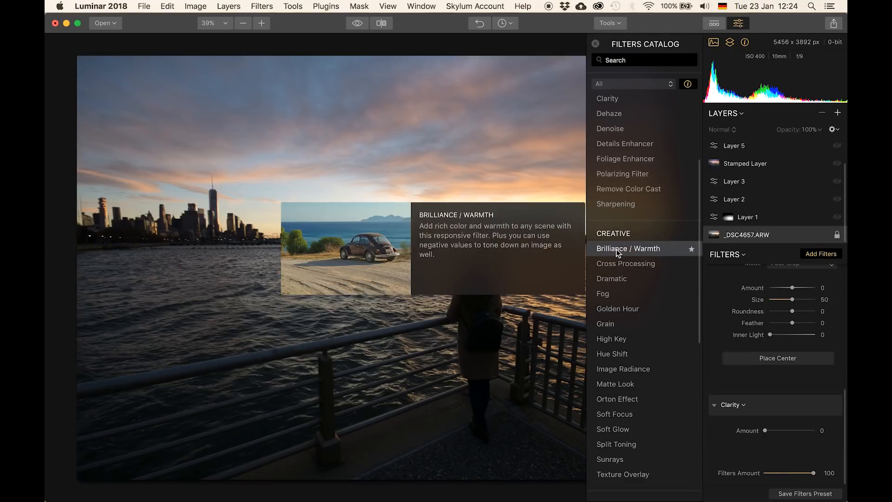
left_click(616, 249)
scroll(617, 251, "down", 4)
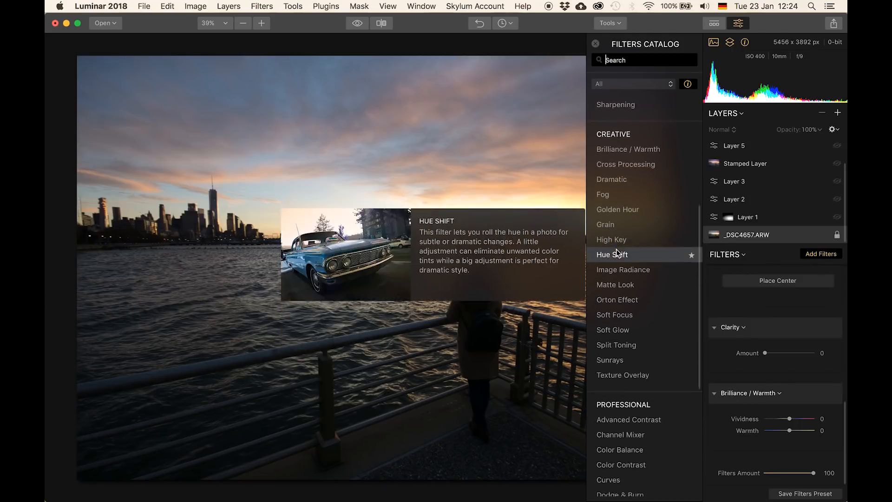
left_click(622, 265)
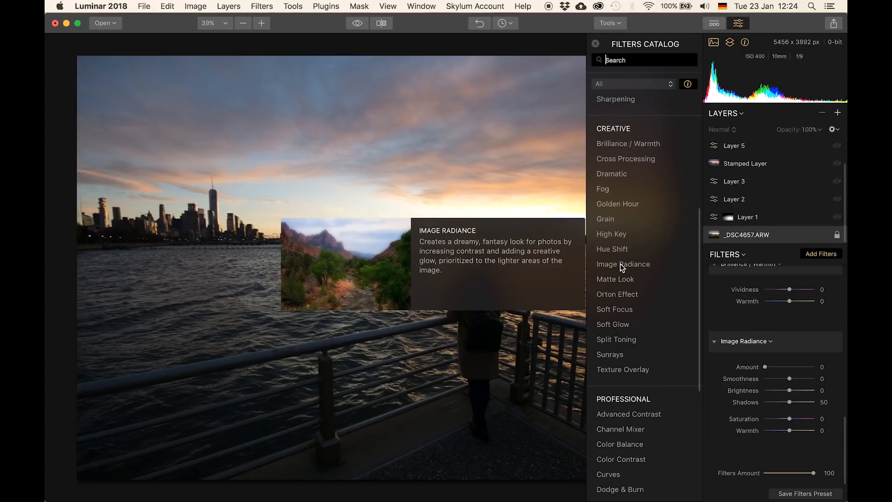
- Scroll through the Filters catalog and the base layer's added filter stack to review them
scroll(623, 247, "down", 5)
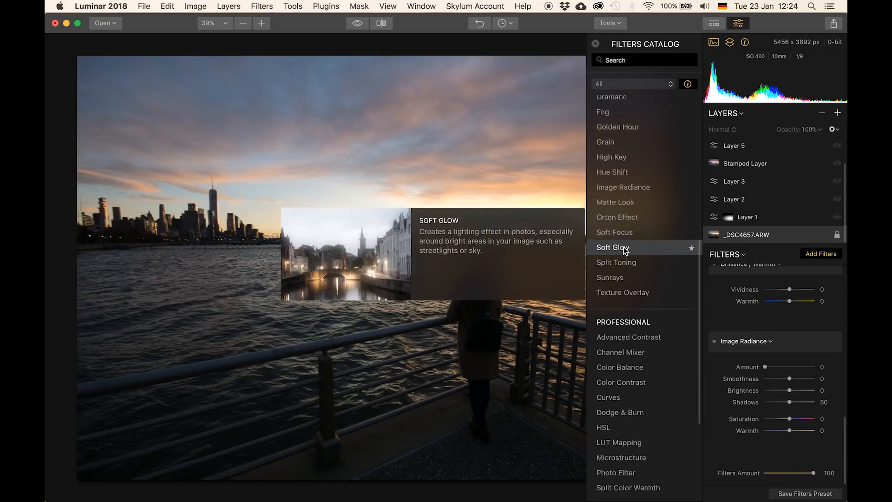
scroll(624, 247, "up", 5)
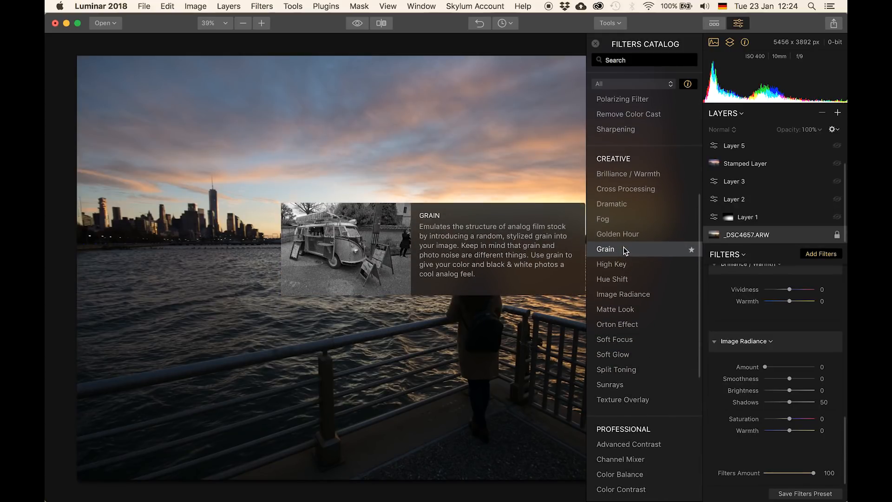
scroll(774, 348, "down", 1)
scroll(774, 347, "up", 10)
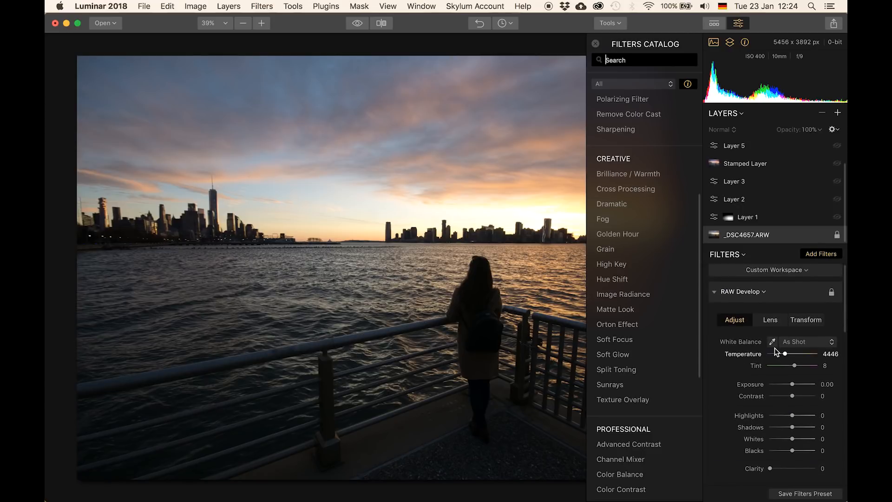
scroll(773, 347, "down", 5)
scroll(773, 347, "up", 3)
scroll(774, 347, "up", 3)
scroll(752, 293, "down", 5)
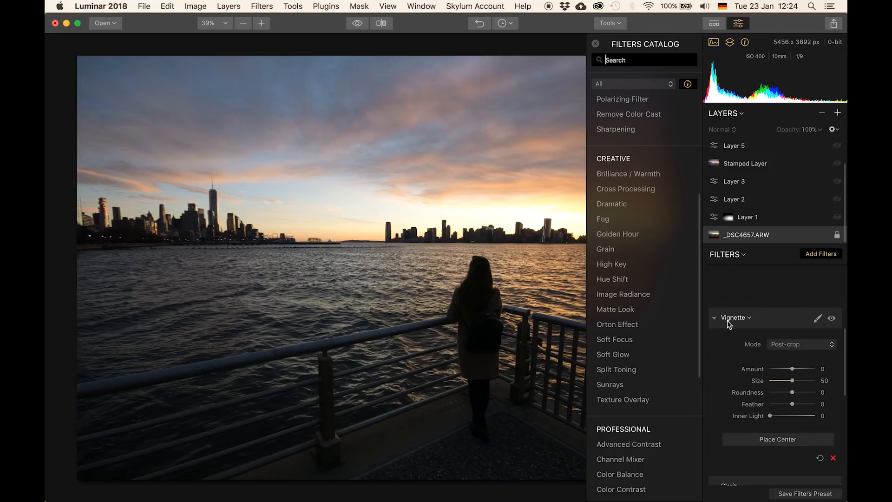
scroll(748, 322, "down", 3)
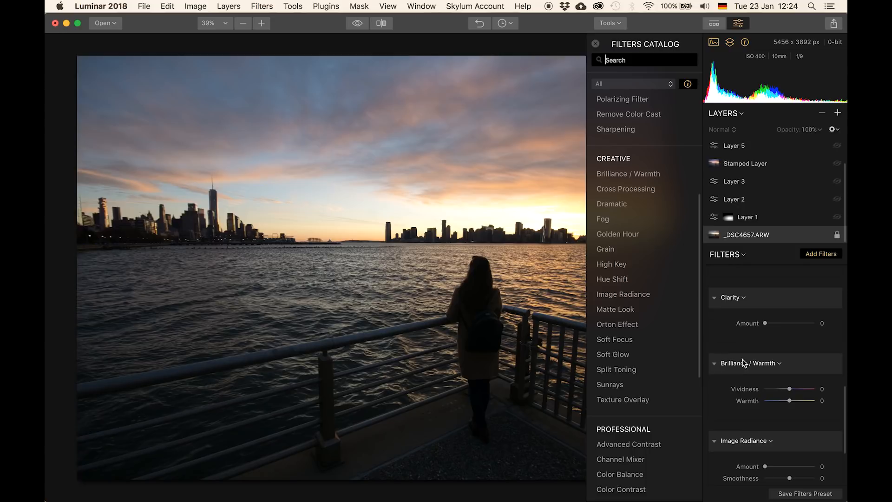
scroll(764, 367, "down", 3)
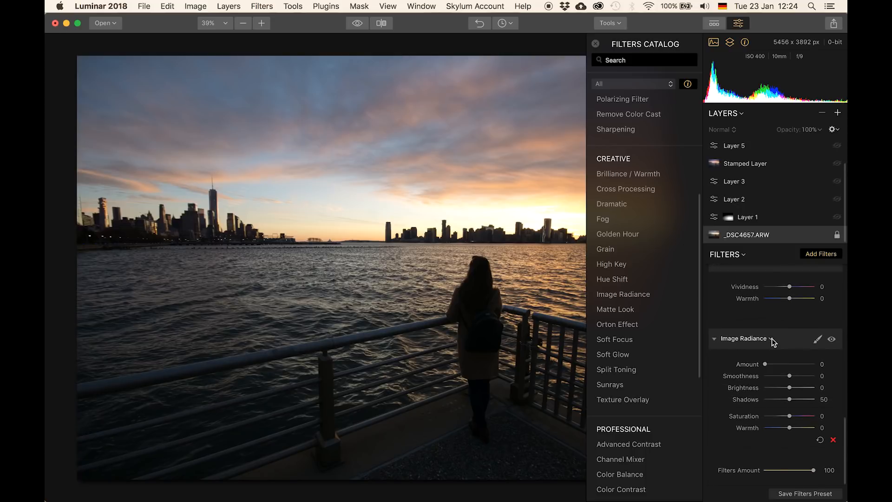
scroll(772, 341, "up", 10)
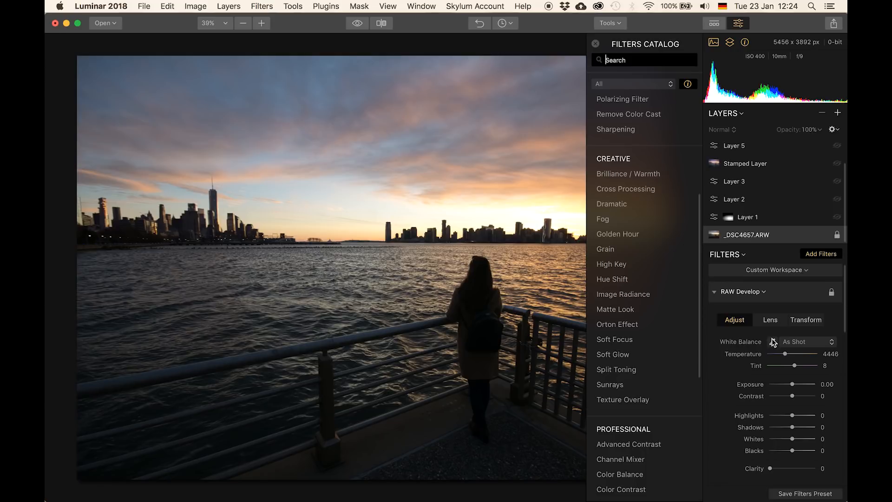
scroll(632, 309, "up", 5)
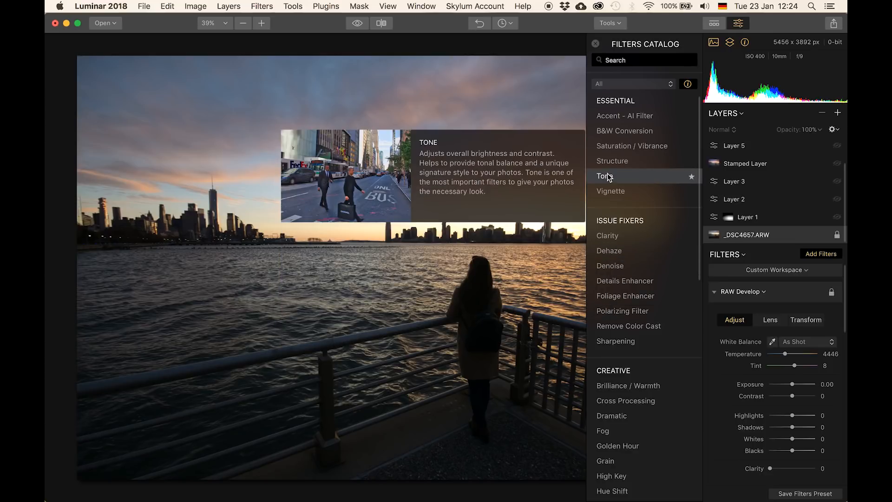
- Toggle the catalog's filter info previews and browse the filter descriptions
left_click(688, 86)
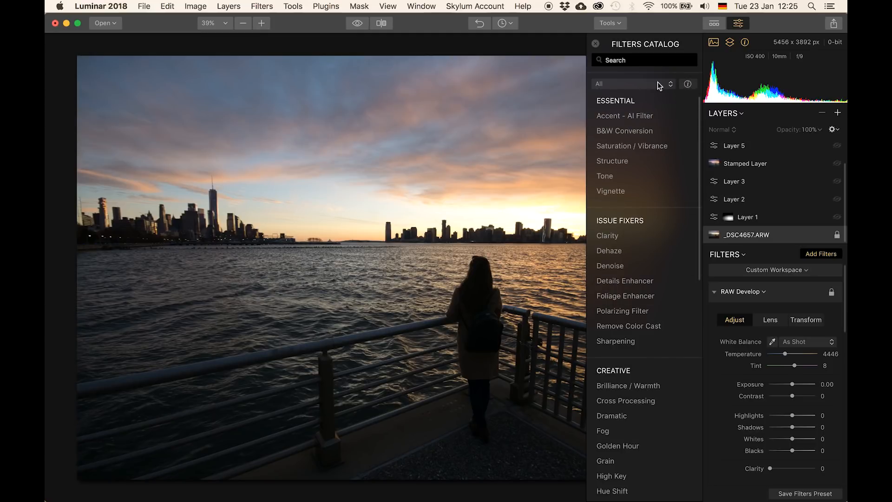
left_click(688, 84)
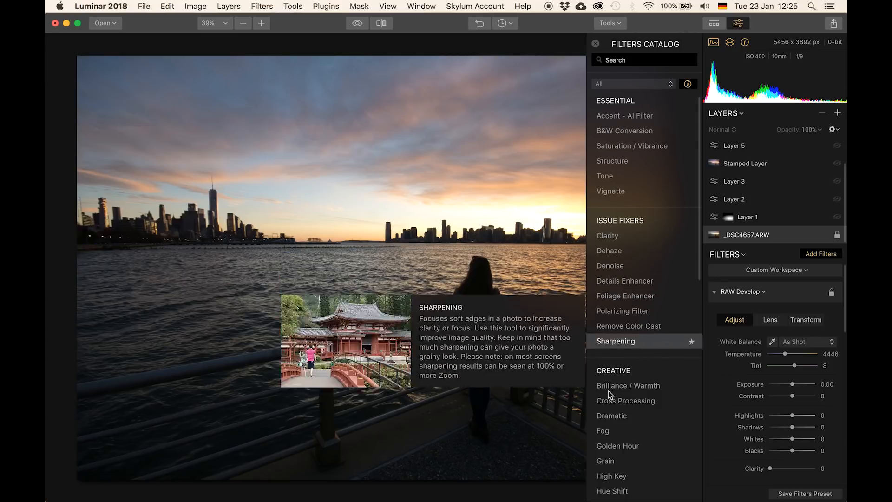
scroll(613, 303, "down", 10)
scroll(613, 302, "up", 10)
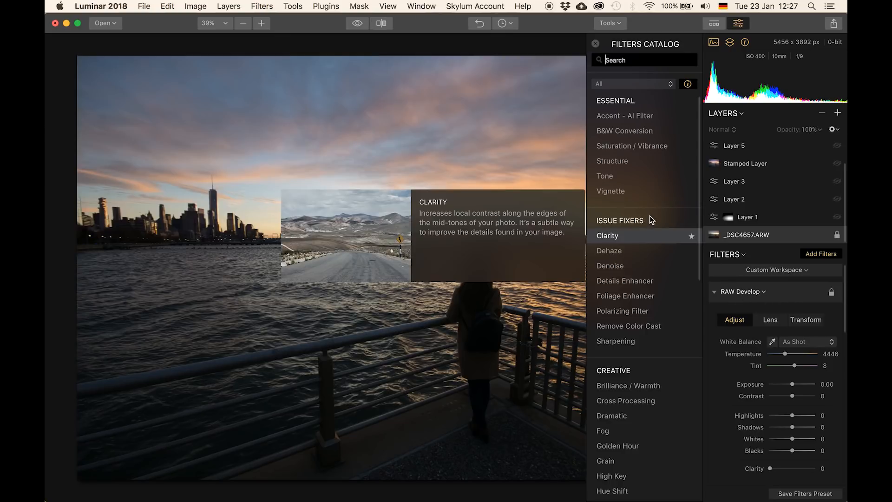
scroll(650, 215, "down", 3)
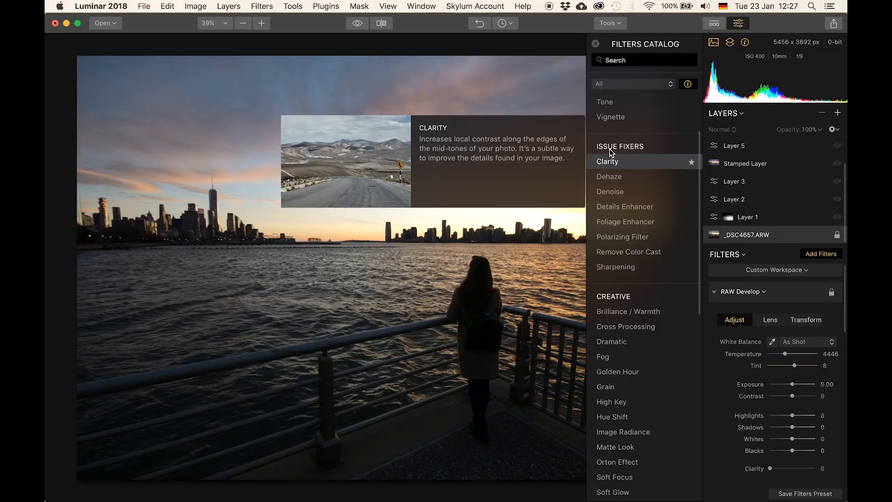
scroll(610, 148, "down", 5)
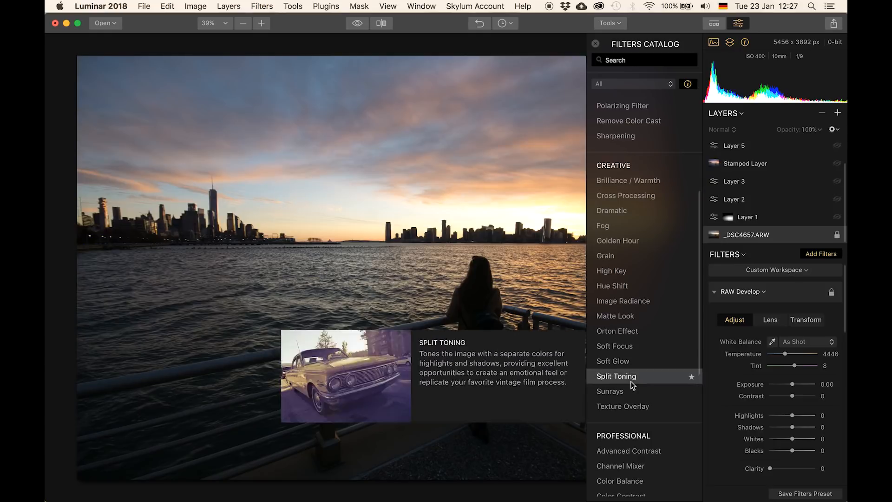
- Scroll through the Creative and Professional filter descriptions in the Filters catalog
scroll(618, 219, "down", 7)
scroll(618, 218, "down", 1)
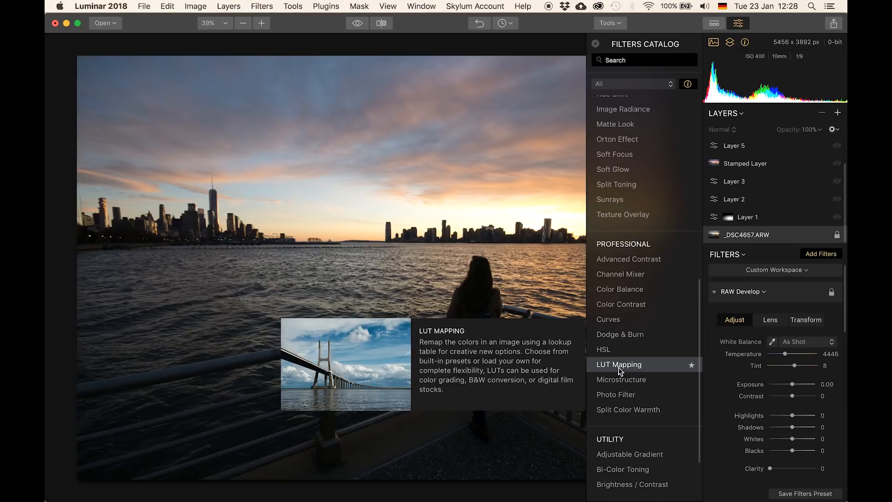
scroll(618, 367, "down", 3)
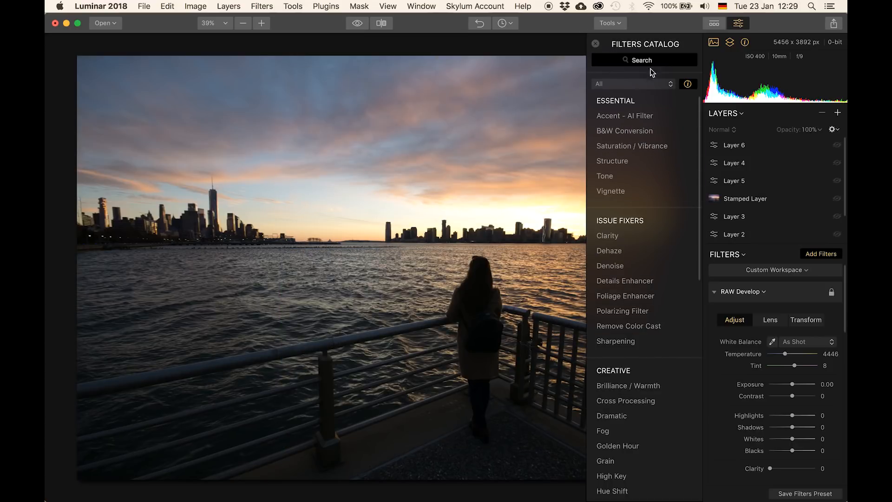
- Close the Filters catalog and switch the filter workspace to Clear Workspace
left_click(594, 44)
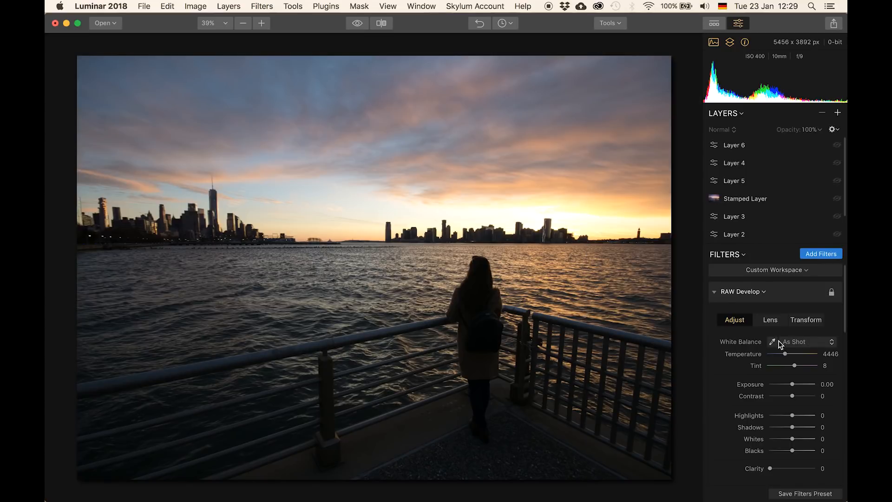
left_click(800, 273)
left_click(771, 285)
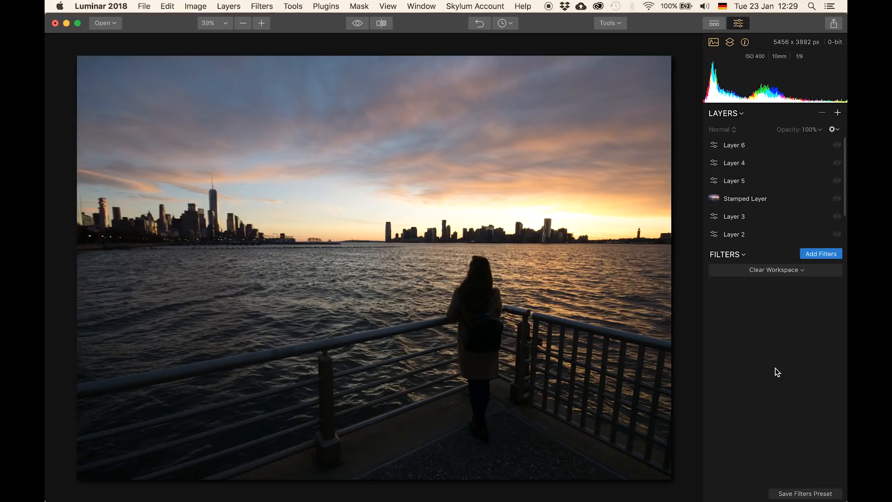
- Show the presets strip and apply the Aerial - Awesomer preset to the photo
left_click(716, 18)
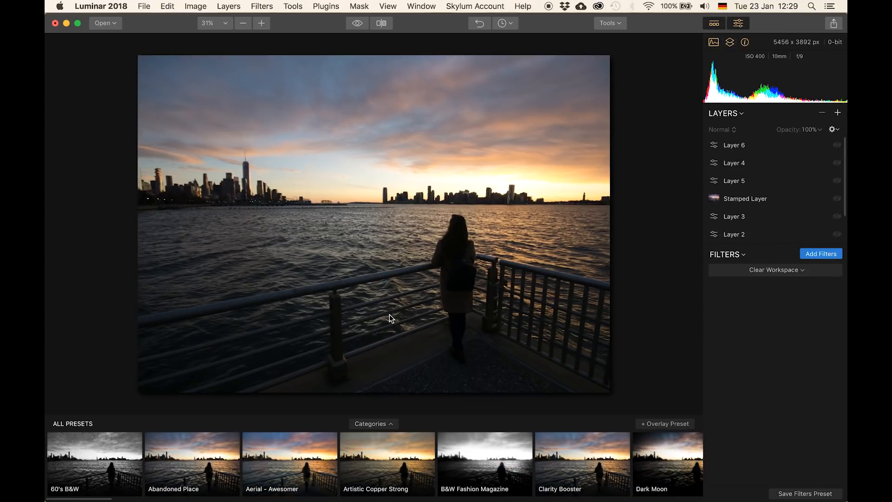
left_click(287, 458)
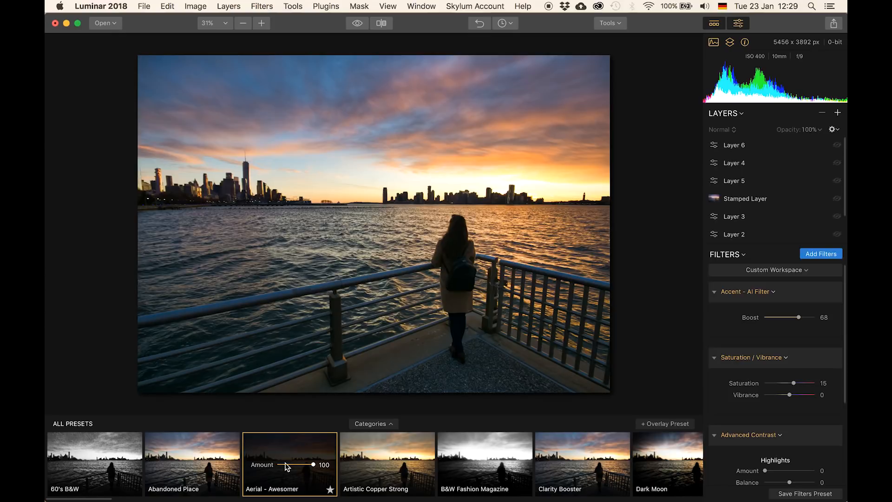
- Lower the Accent - AI Filter Boost to 35 in the preset's filter stack
scroll(761, 369, "down", 2)
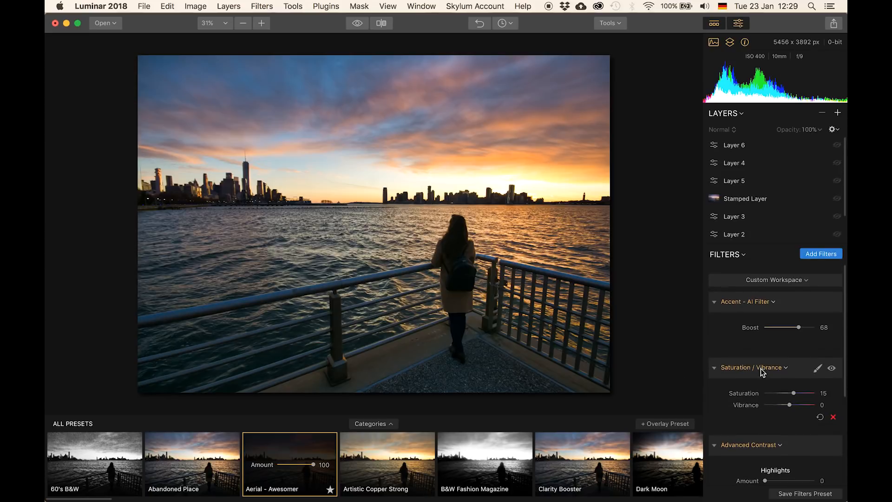
scroll(760, 369, "down", 5)
scroll(760, 368, "up", 6)
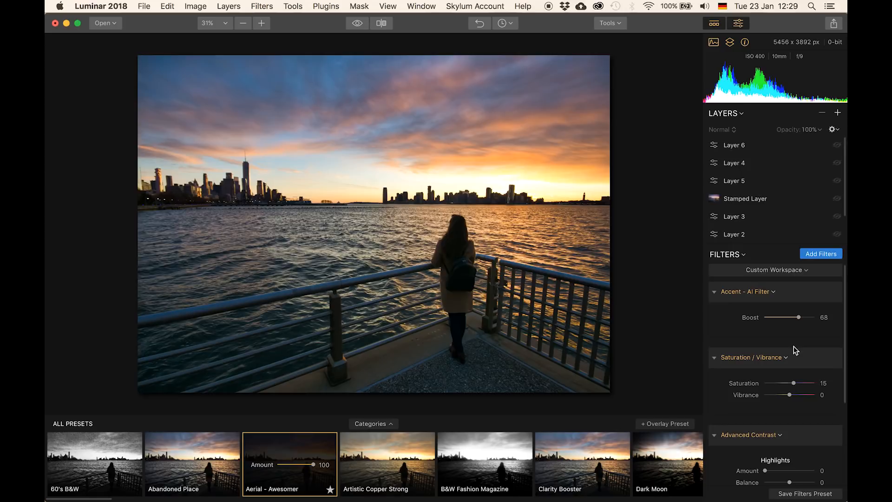
scroll(795, 351, "down", 4)
scroll(792, 348, "up", 4)
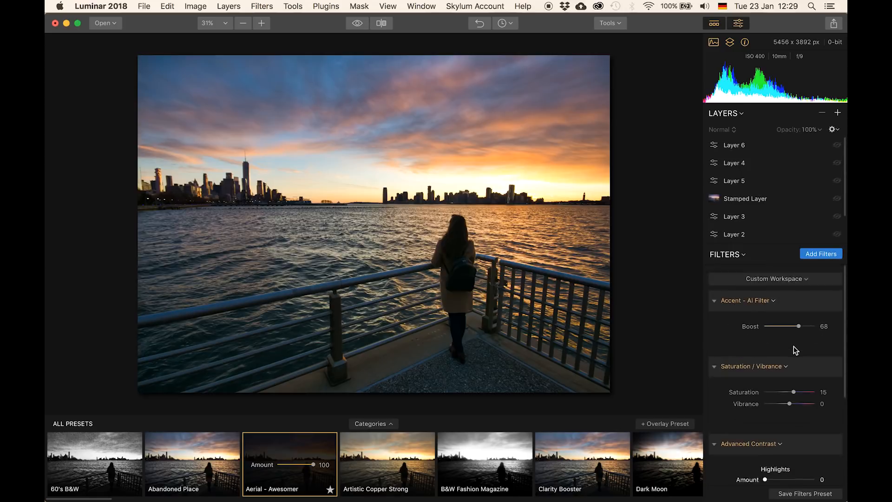
mouse_move(798, 317)
left_mouse_down()
mouse_move(758, 317)
mouse_move(804, 316)
mouse_move(770, 318)
mouse_move(783, 318)
left_mouse_up()
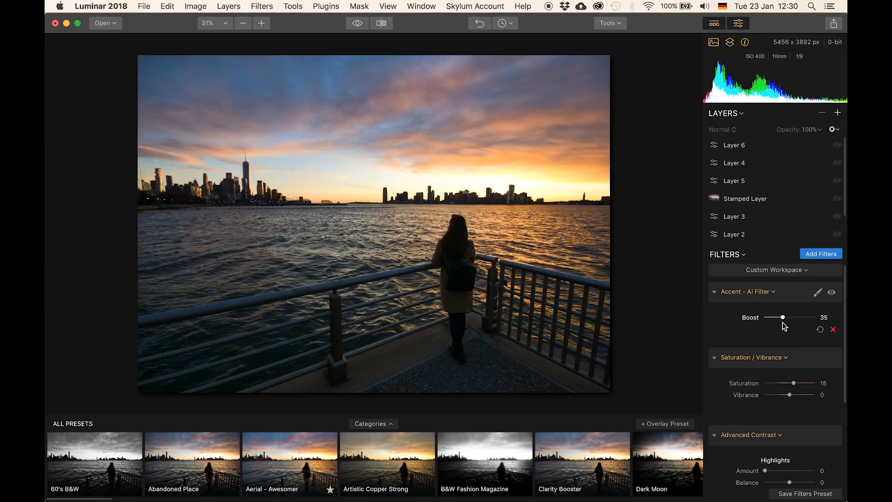
- Add the Denoise filter and set its Luminosity to 45 and Color to 37
left_click(817, 255)
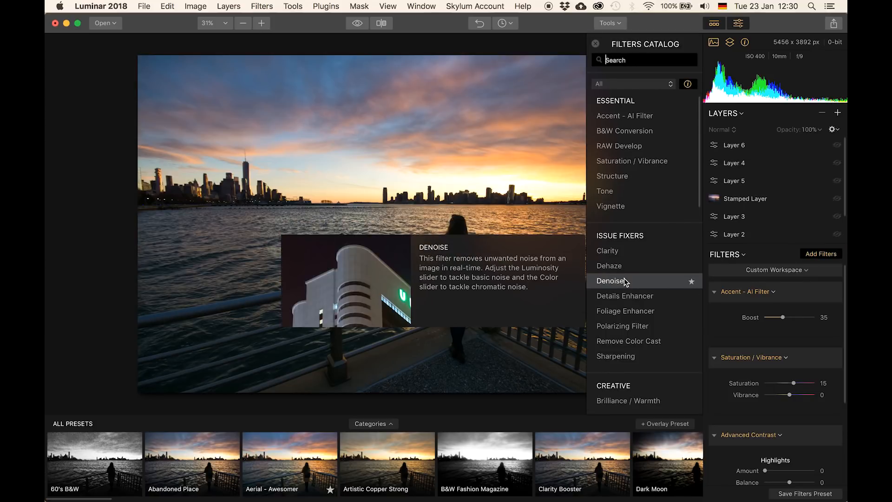
left_click(610, 280)
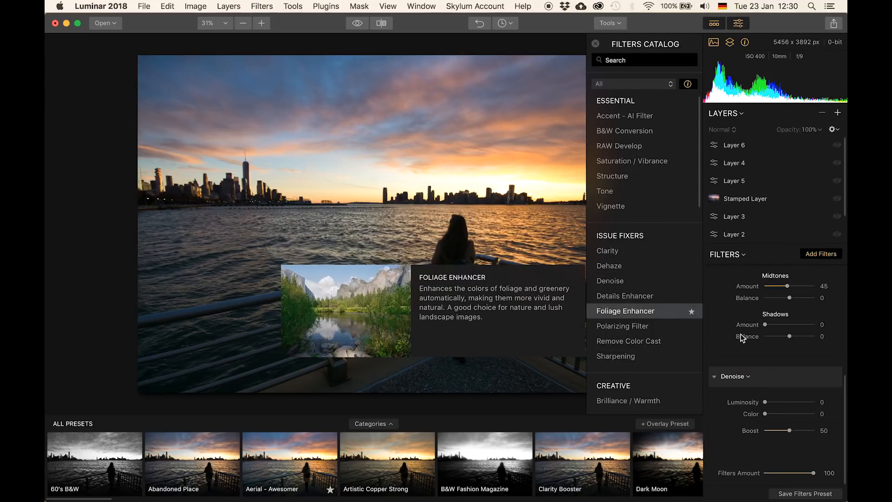
left_click_drag(764, 402, 783, 414)
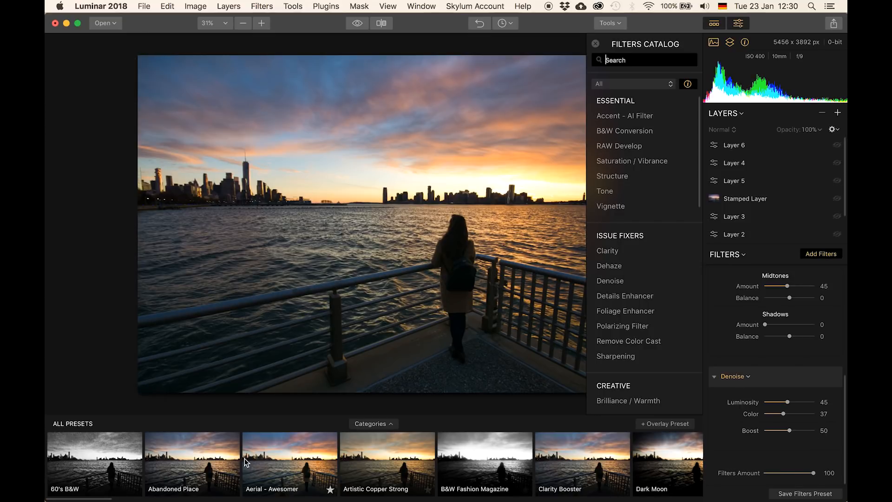
scroll(763, 404, "up", 8)
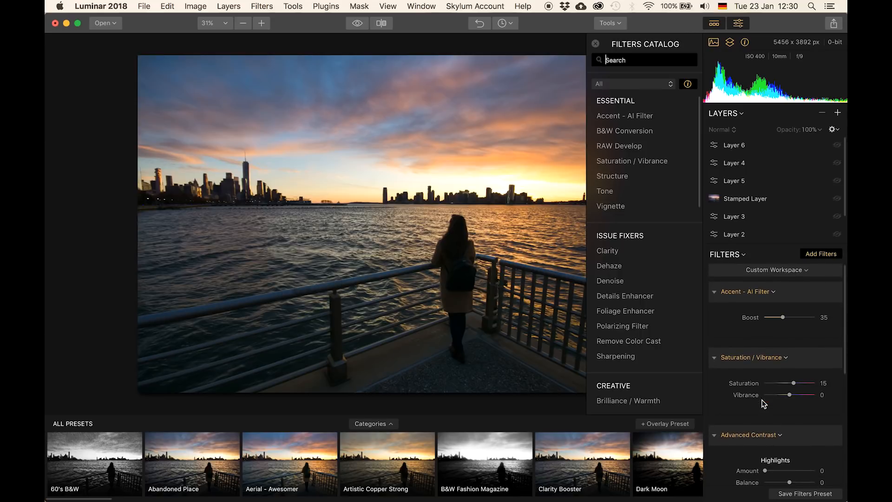
key("Escape")
- Open the Filters catalog, browse the Essential and Issue Fixers descriptions, and close it
left_click(813, 254)
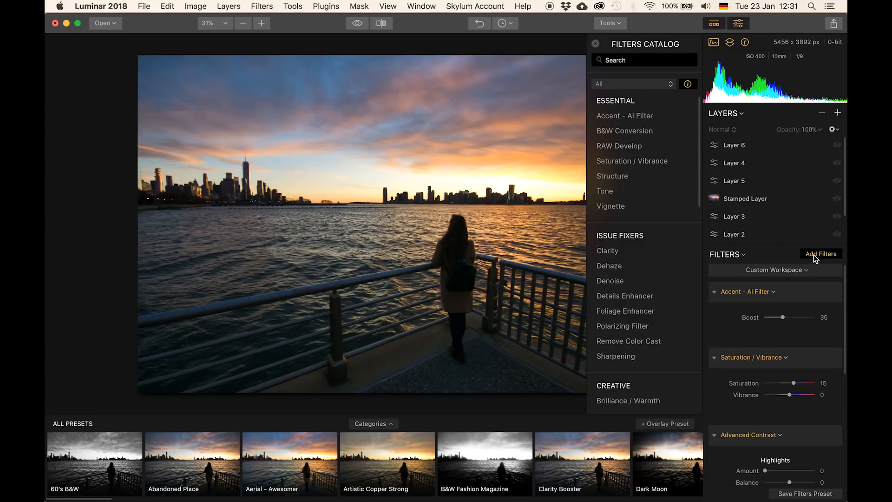
mouse_move(626, 197)
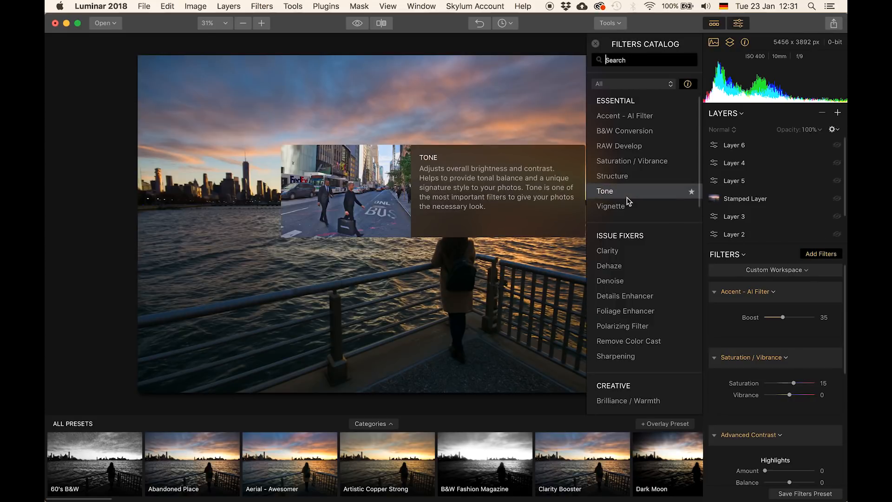
scroll(615, 183, "down", 10)
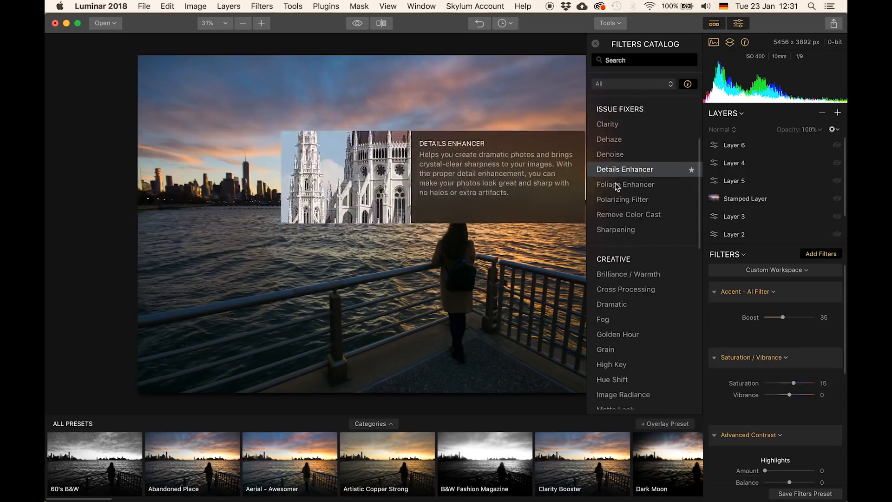
scroll(615, 183, "down", 3)
scroll(615, 183, "up", 10)
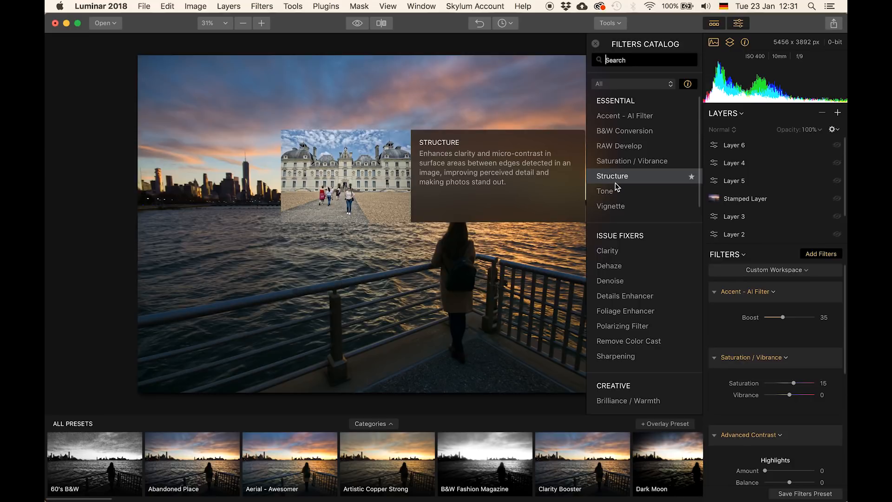
left_click(596, 44)
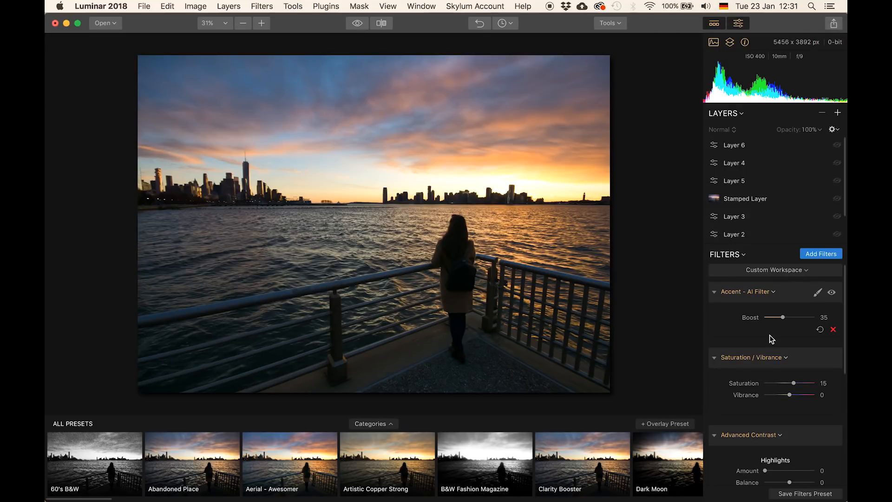
- Scroll through the layer's filter stack to review the applied filters
scroll(770, 335, "down", 8)
scroll(769, 336, "up", 8)
scroll(769, 335, "down", 6)
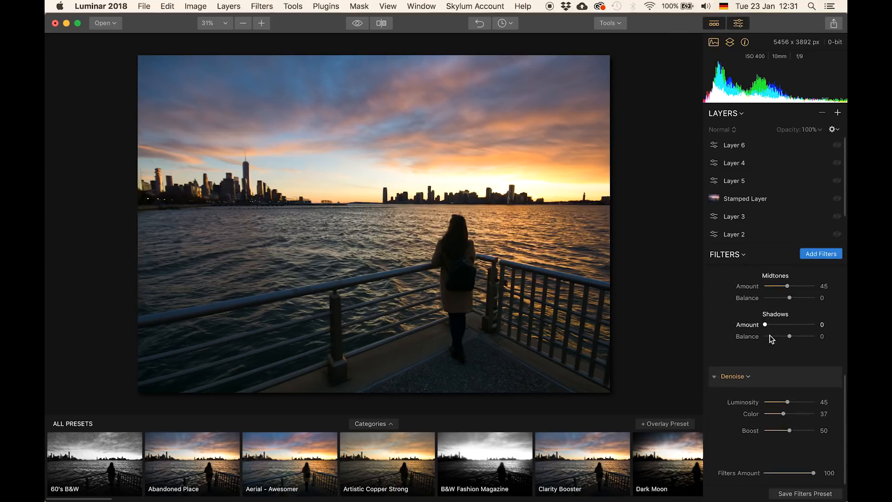
scroll(769, 335, "up", 6)
scroll(746, 172, "down", 3)
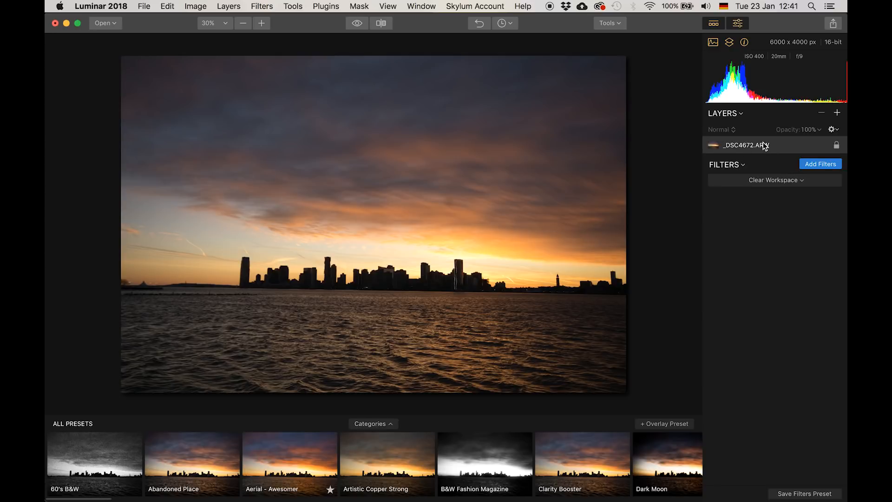
- Load the Professional filter workspace on the _DSC4672.ARW base layer
left_click(818, 167)
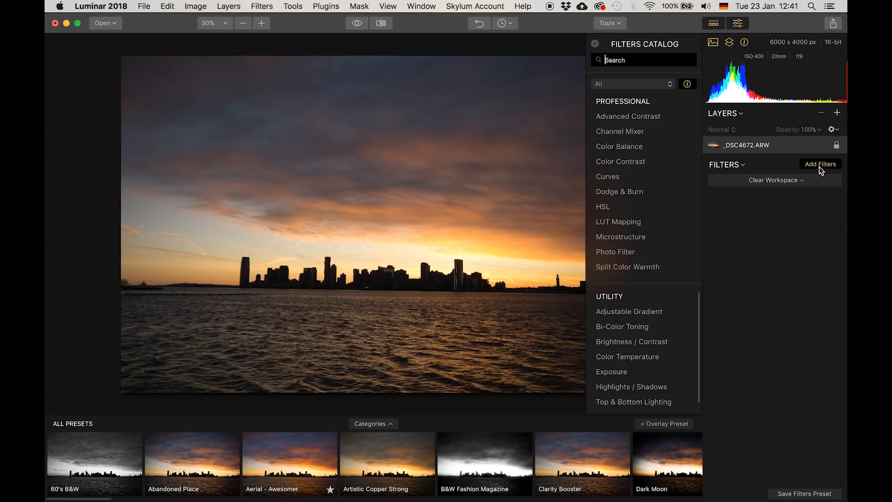
left_click(818, 165)
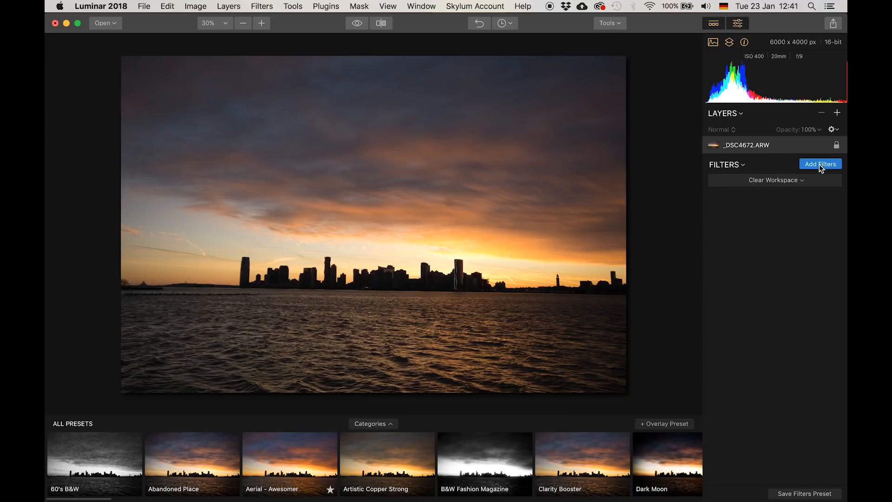
left_click(802, 185)
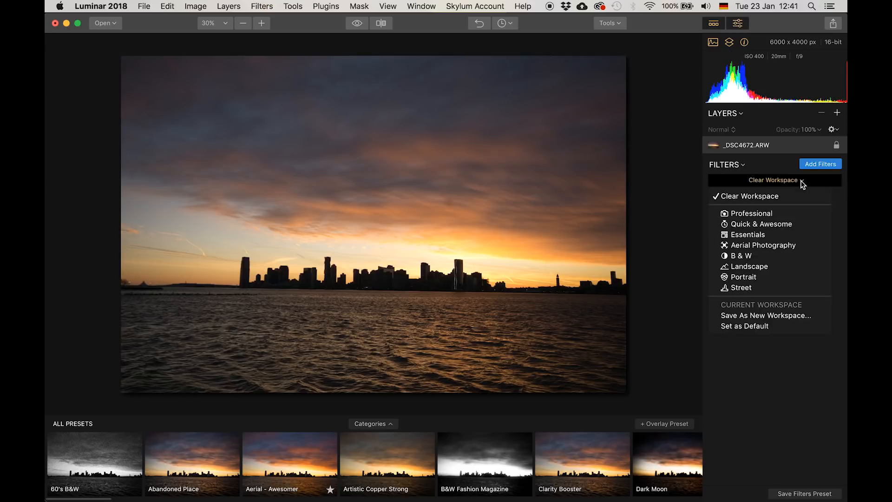
left_click(749, 212)
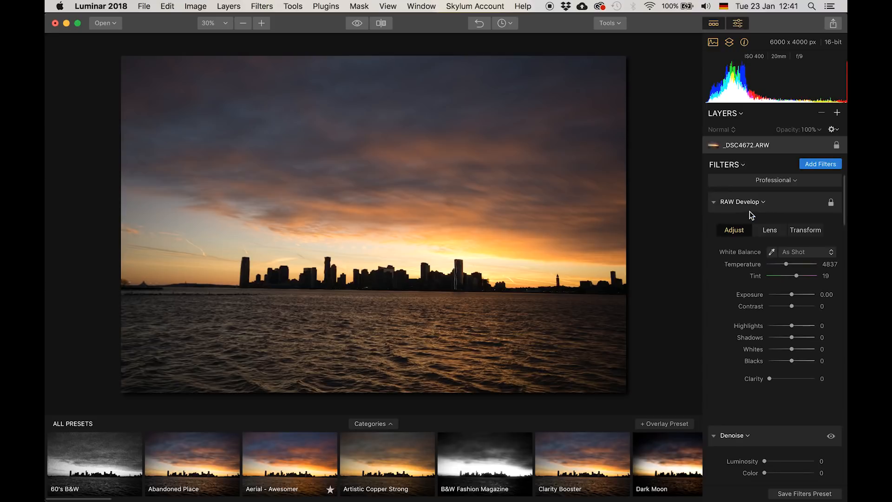
- Review the Professional workspace's filter stack and its workspace options
scroll(753, 216, "down", 10)
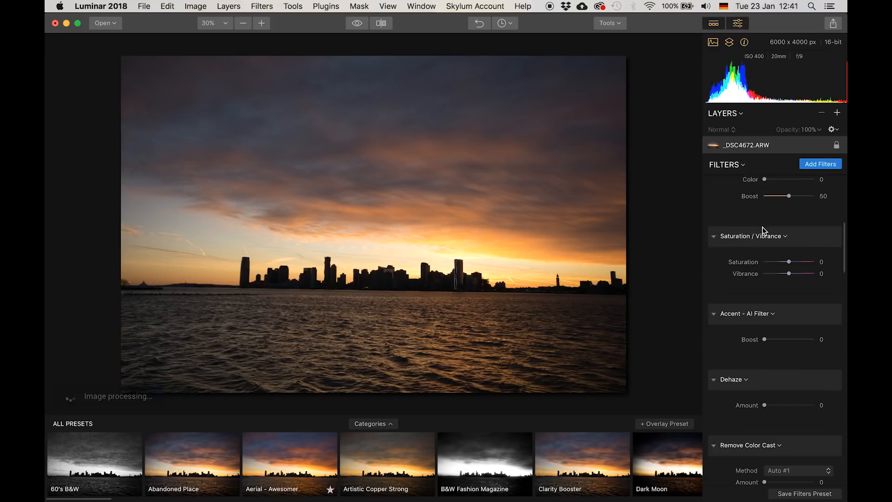
scroll(764, 231, "up", 10)
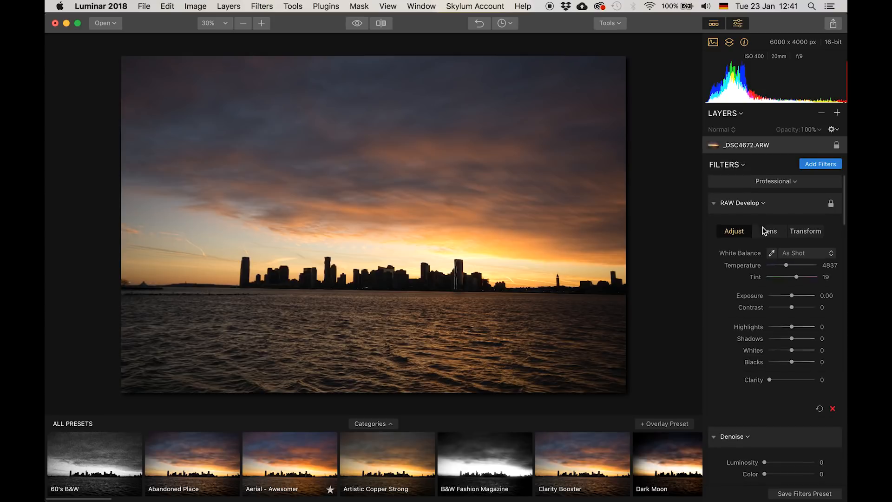
left_click(796, 182)
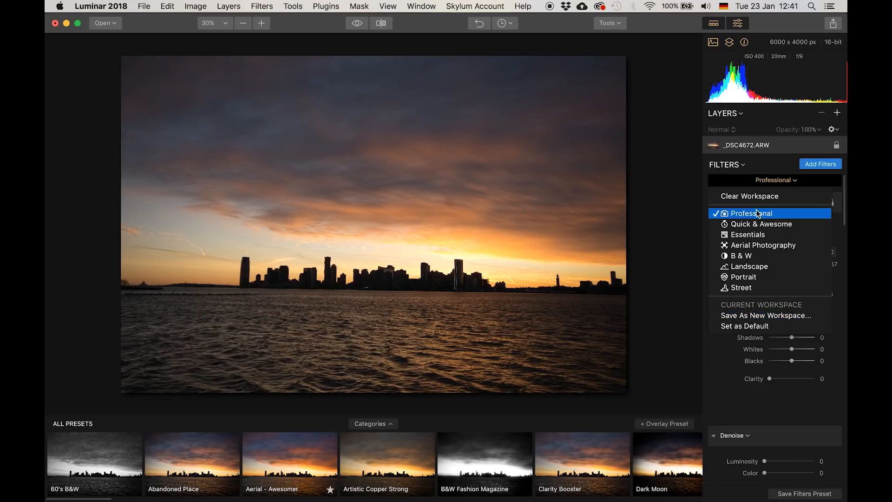
left_click(666, 178)
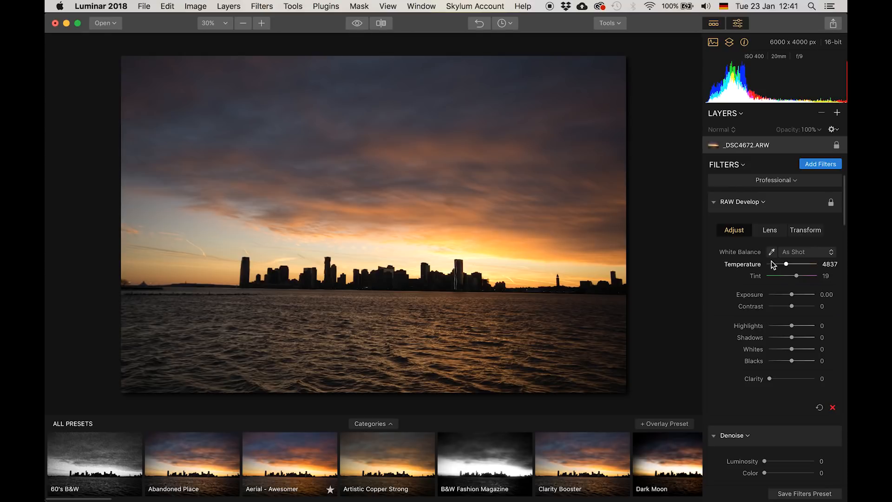
scroll(755, 291, "down", 5)
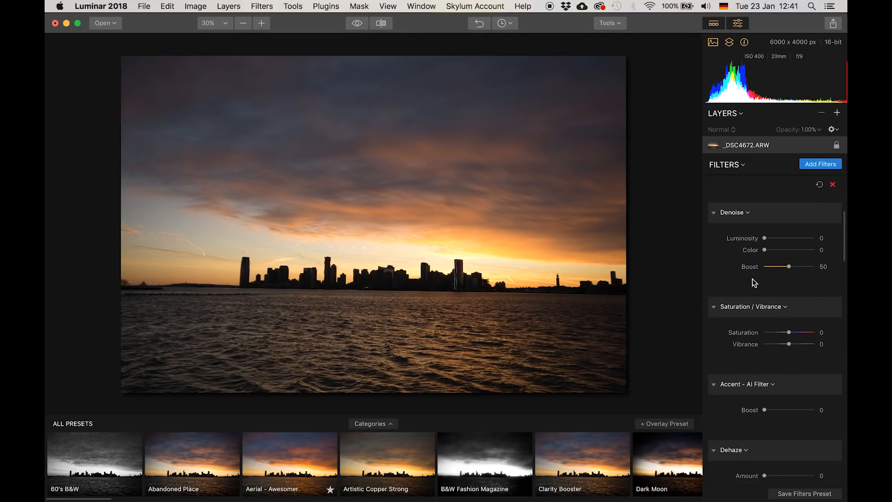
scroll(762, 250, "down", 4)
scroll(777, 251, "down", 15)
scroll(776, 248, "down", 4)
scroll(776, 248, "up", 20)
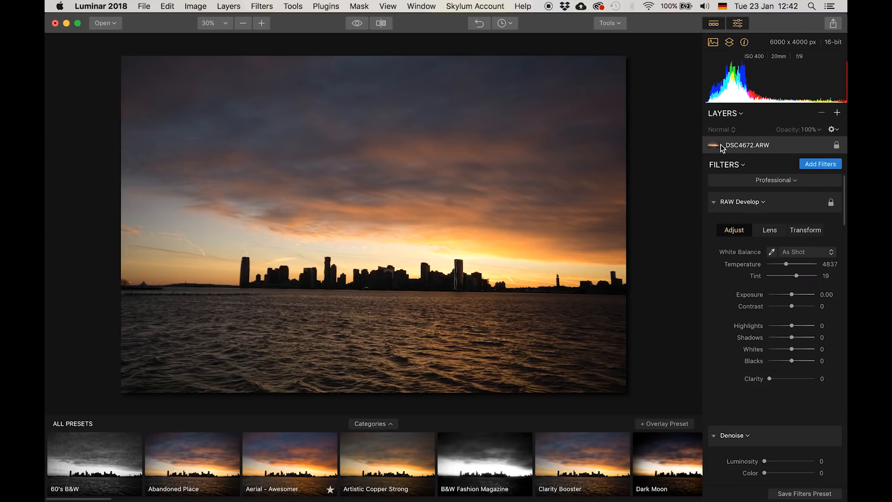
scroll(761, 258, "down", 5)
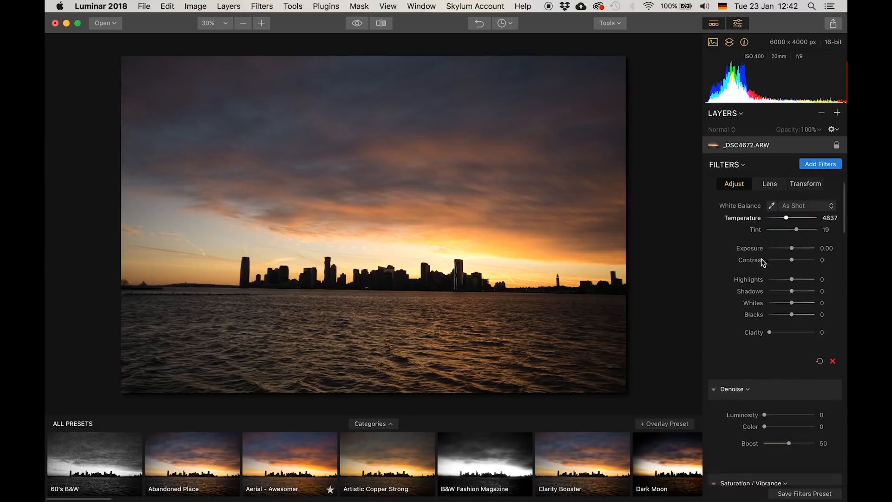
scroll(771, 251, "up", 5)
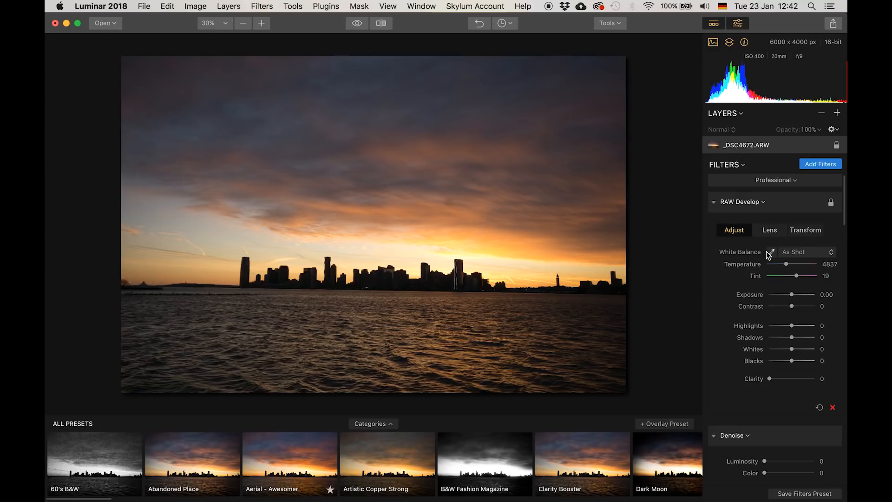
- In RAW Develop, set Highlights to -11, Shadows to 39, Whites to 16 and Blacks to -9
mouse_move(790, 329)
left_mouse_down()
mouse_move(803, 338)
mouse_move(789, 326)
left_mouse_up()
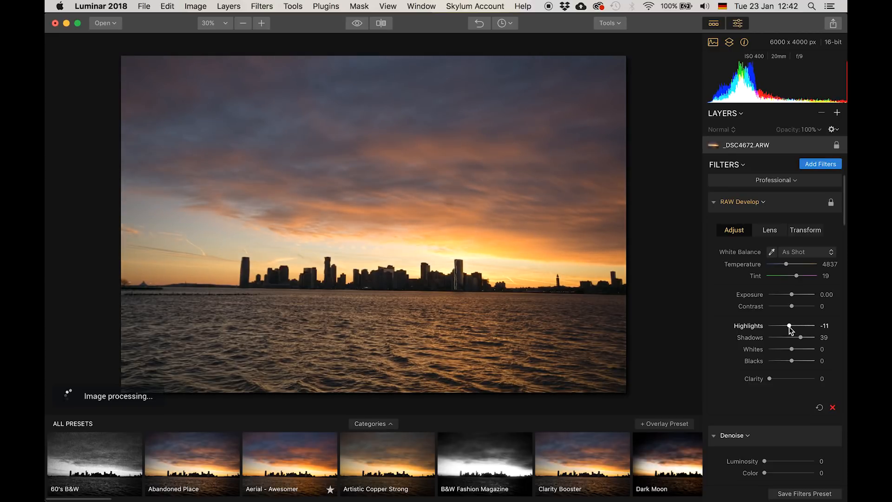
scroll(788, 327, "down", 3)
left_click_drag(791, 316, 796, 305)
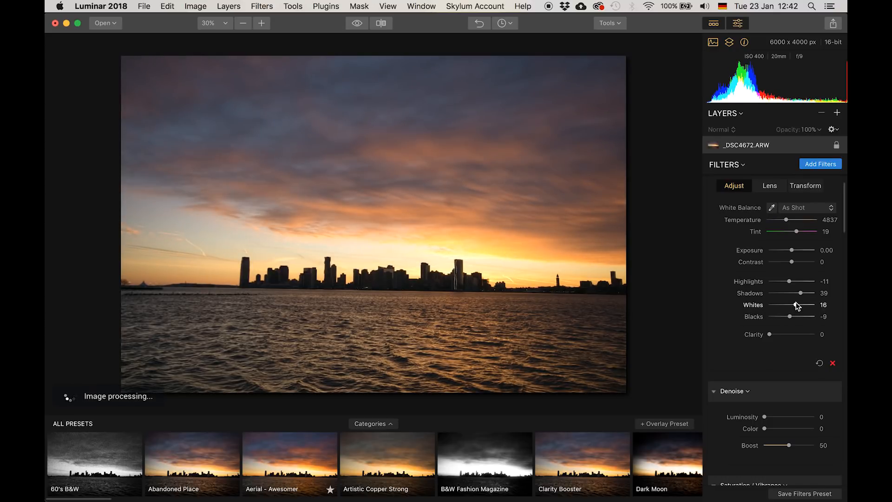
- On the base layer, set Saturation to 16 and the Accent - AI Filter Boost to 37
scroll(796, 306, "down", 10)
left_click_drag(789, 279, 793, 279)
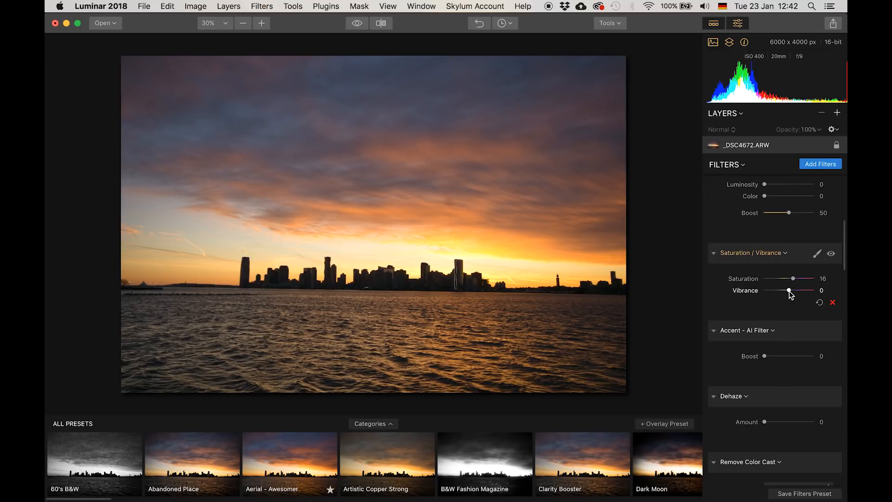
scroll(788, 293, "down", 5)
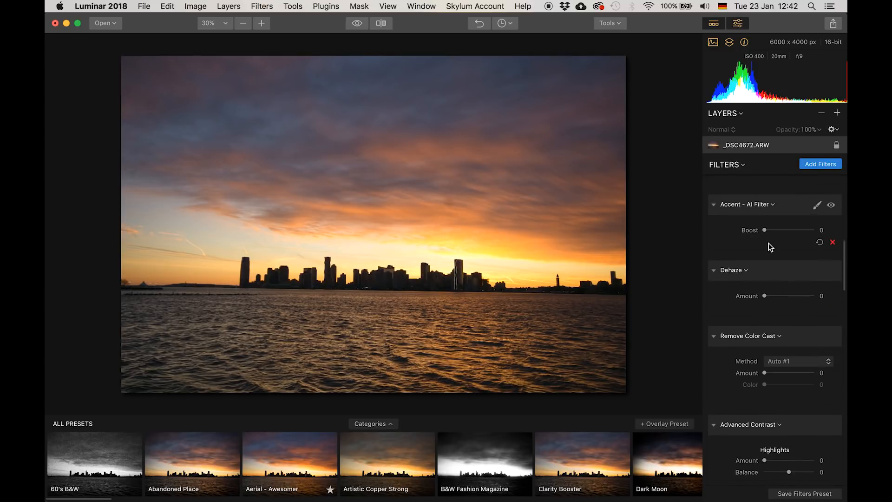
left_click_drag(765, 229, 783, 230)
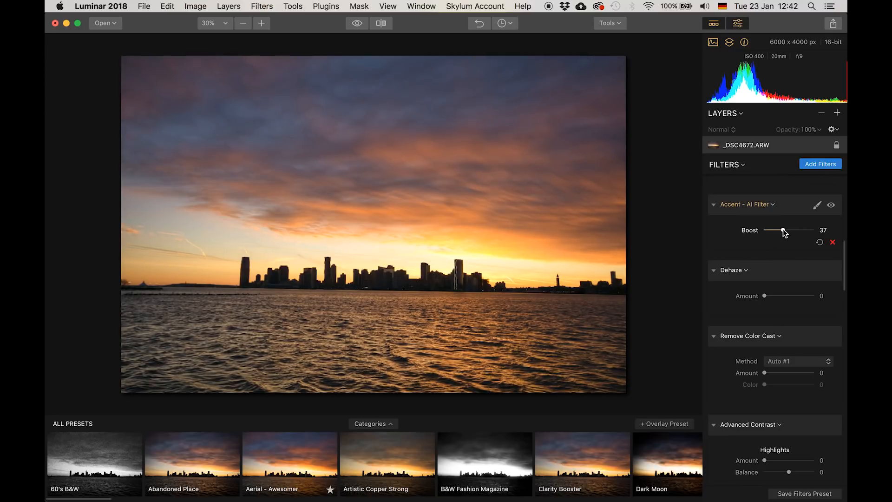
- Compare the edited photo with the original and scroll through the base layer's filter stack
left_click(358, 23)
scroll(741, 320, "down", 2)
scroll(741, 319, "up", 10)
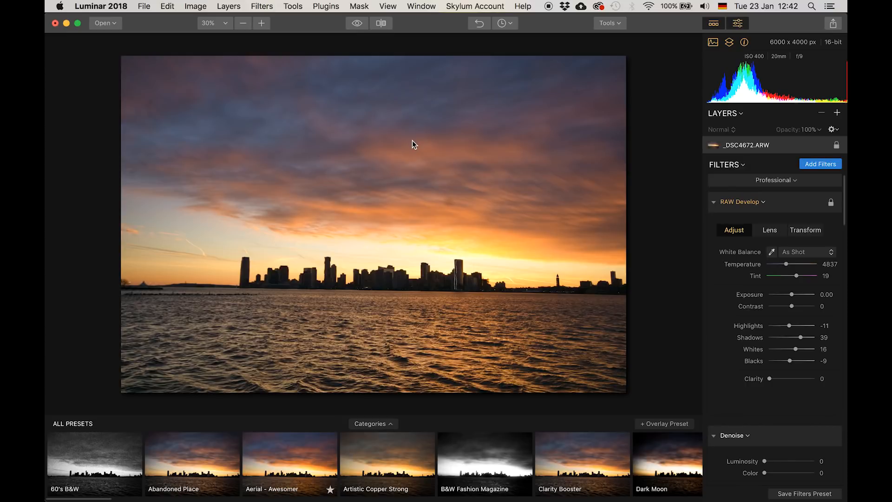
scroll(805, 277, "down", 10)
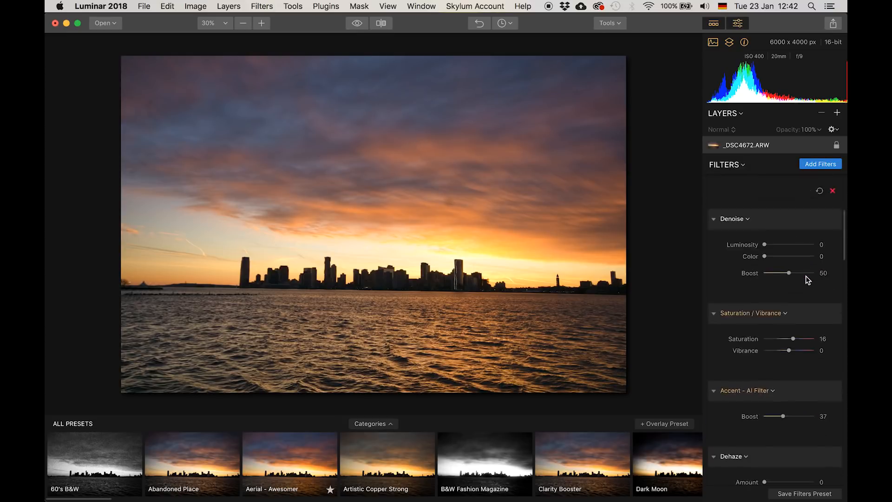
scroll(805, 279, "up", 10)
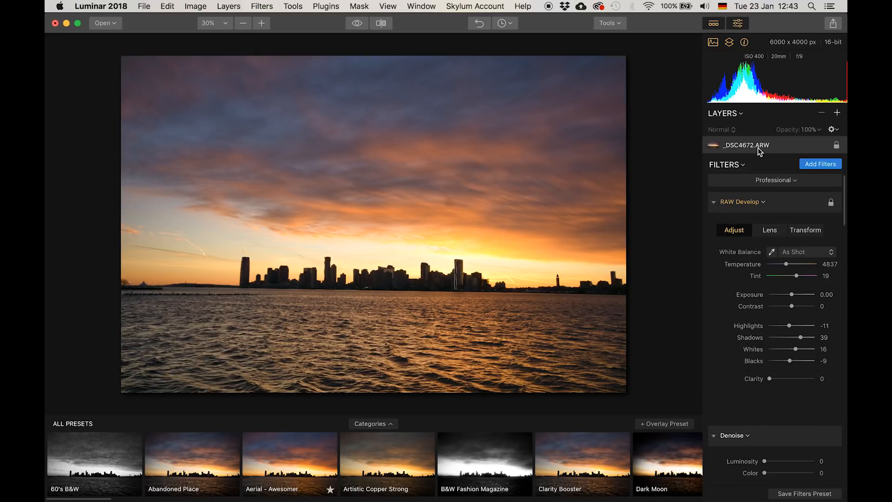
- Switch the base layer to Clear Workspace and add a new adjustment layer above it
left_click(800, 184)
left_click(765, 193)
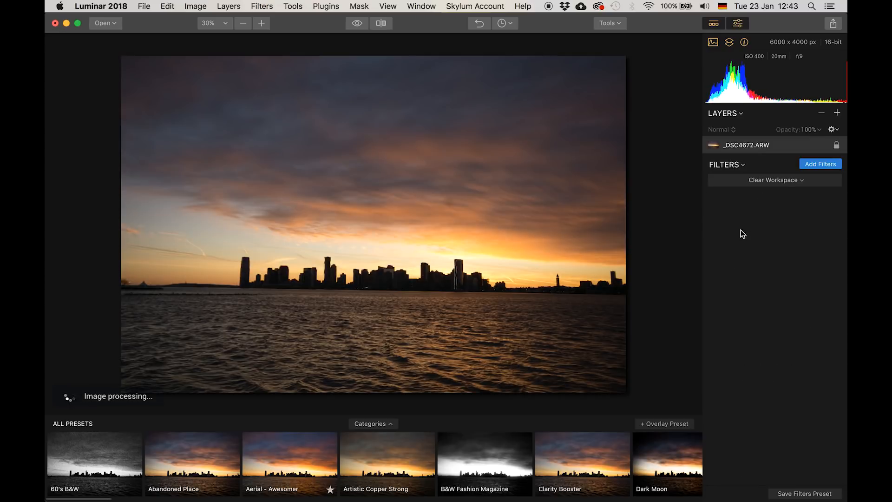
left_click(836, 114)
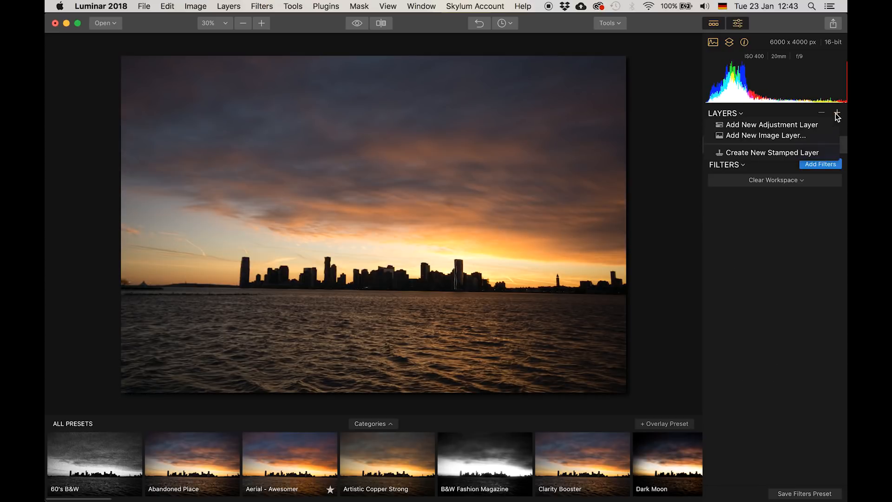
left_click(773, 126)
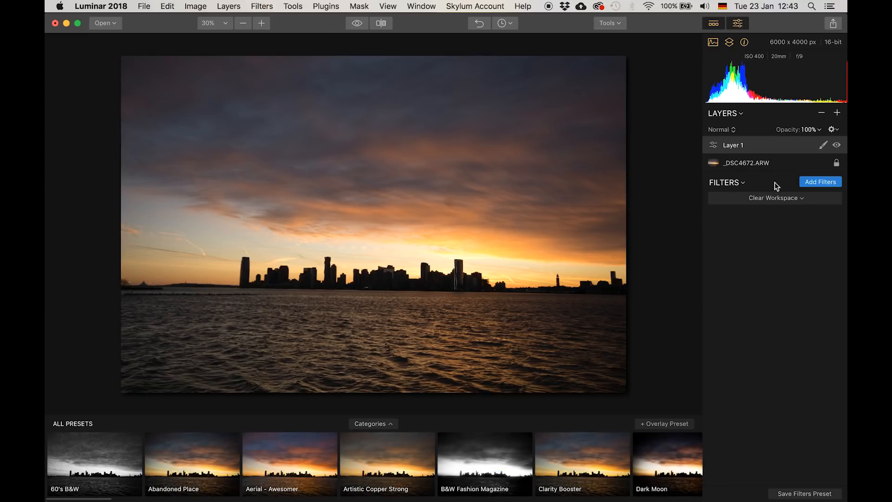
- Load the Professional filter workspace on the new Layer 1
left_click(799, 198)
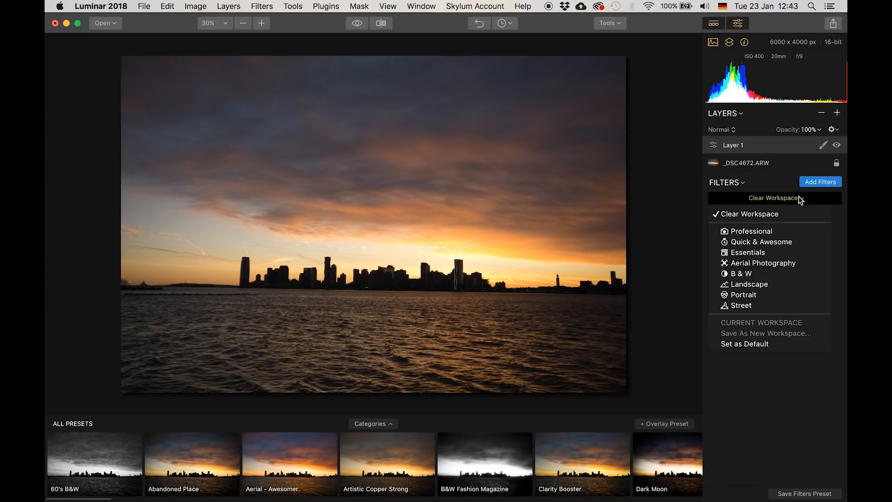
left_click(752, 230)
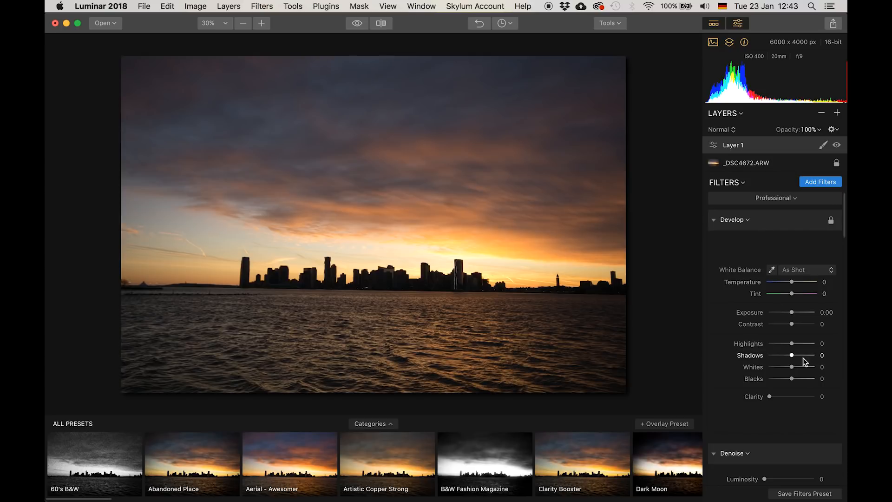
- On Layer 1, set the Accent - AI Filter Boost to 74 and Saturation to 11
scroll(793, 332, "down", 10)
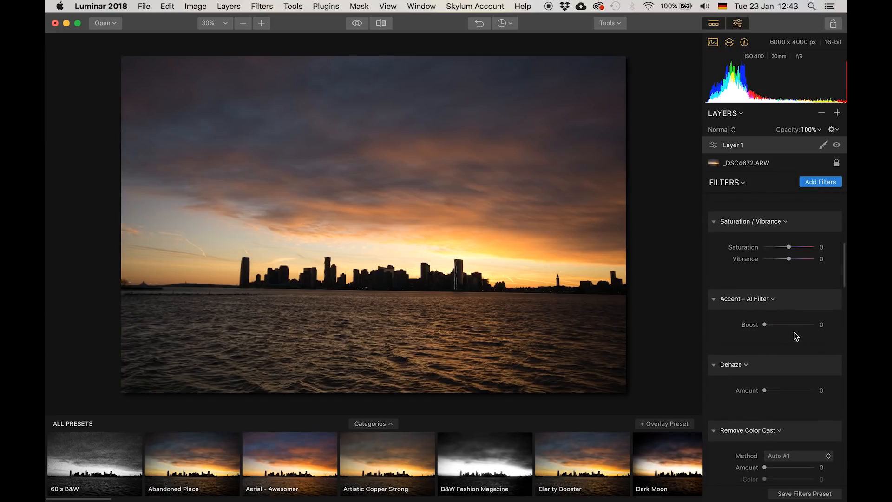
left_click_drag(765, 324, 802, 327)
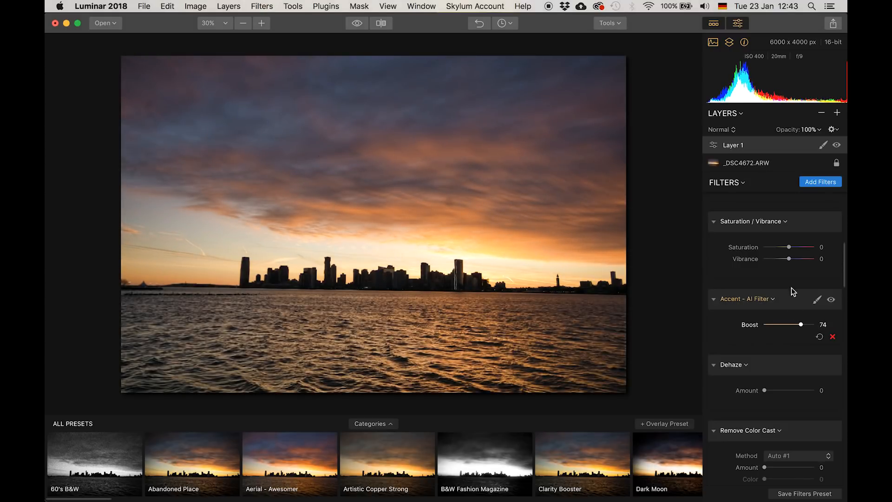
left_click_drag(789, 247, 792, 248)
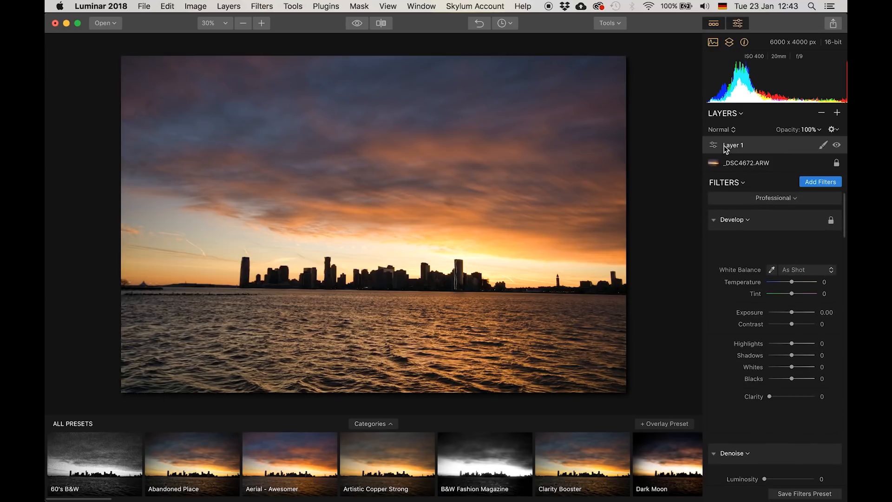
- Scroll through Layer 1's filter stack to review the available filters
scroll(762, 364, "down", 15)
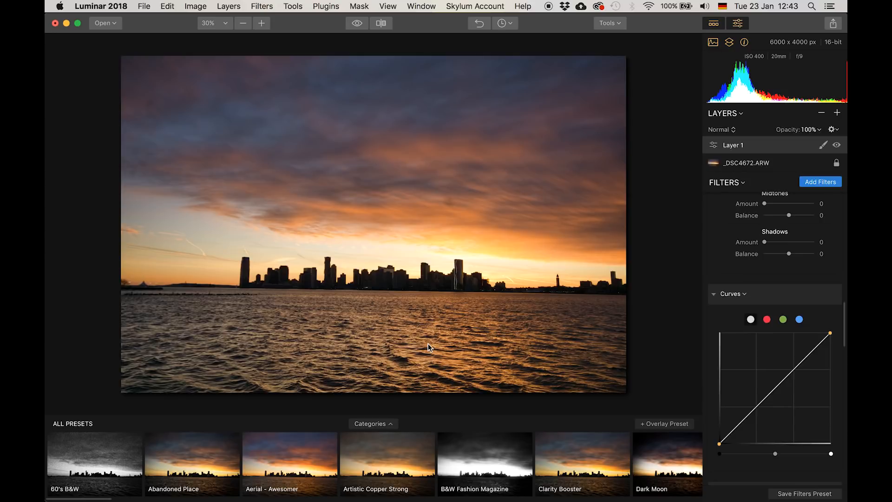
scroll(785, 297, "up", 1)
scroll(785, 297, "up", 10)
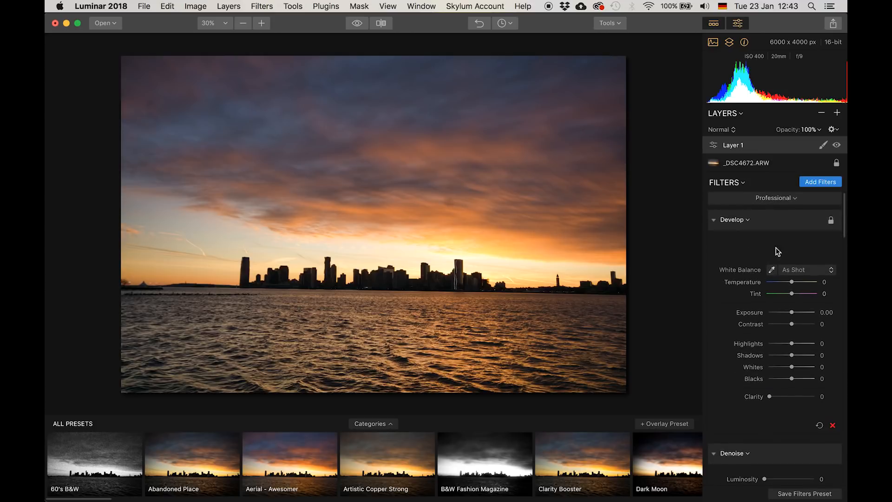
scroll(763, 298, "down", 5)
scroll(762, 298, "up", 4)
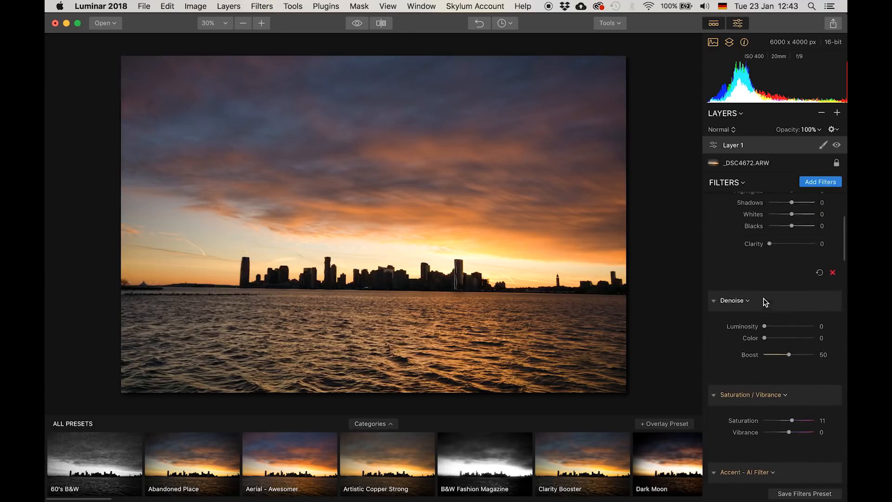
scroll(762, 232, "up", 3)
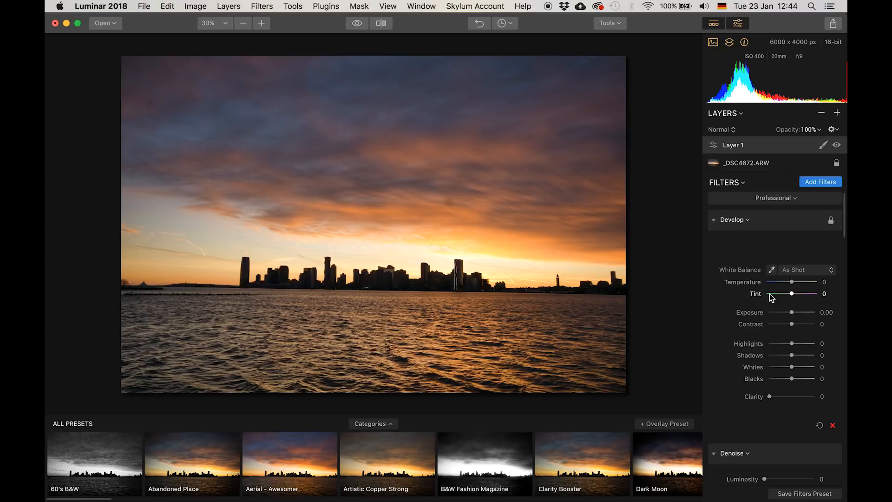
scroll(769, 293, "down", 15)
scroll(770, 298, "up", 1)
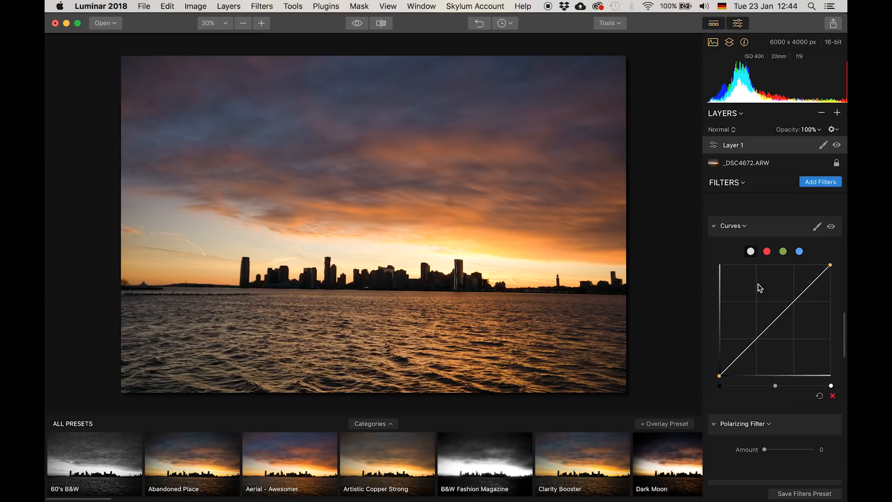
scroll(766, 299, "up", 10)
scroll(764, 297, "up", 8)
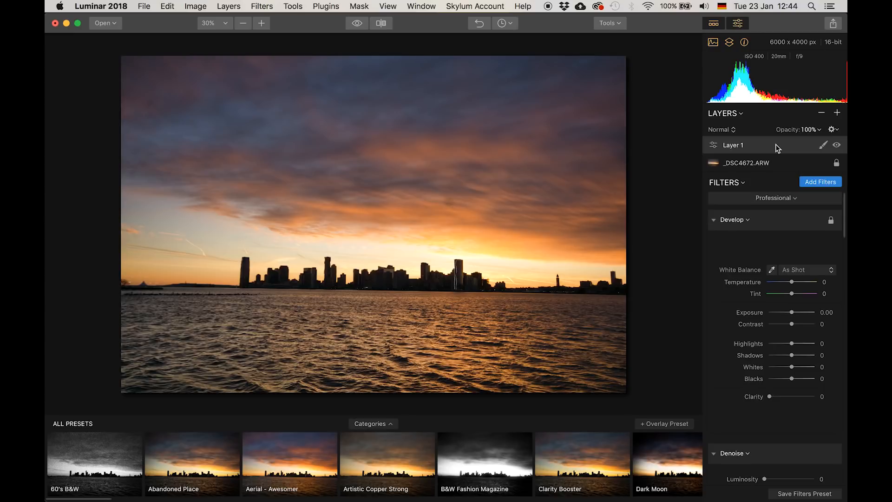
scroll(792, 330, "down", 15)
scroll(791, 330, "down", 12)
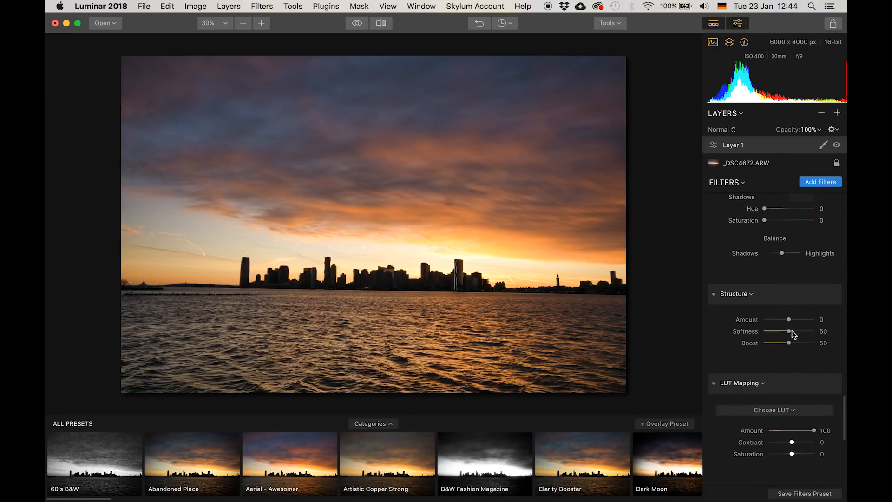
- Set the Structure filter's Amount to 27 on Layer 1
left_click_drag(792, 328, 781, 328)
scroll(793, 351, "down", 2)
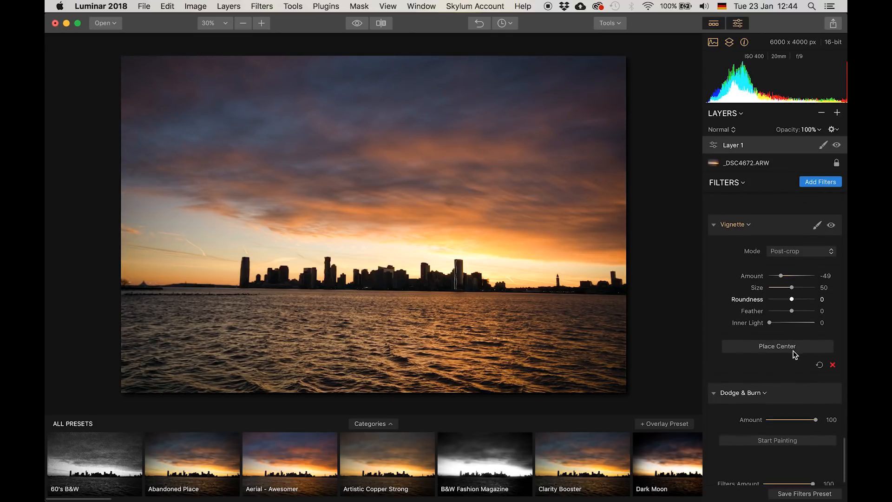
scroll(793, 352, "up", 10)
scroll(793, 354, "up", 4)
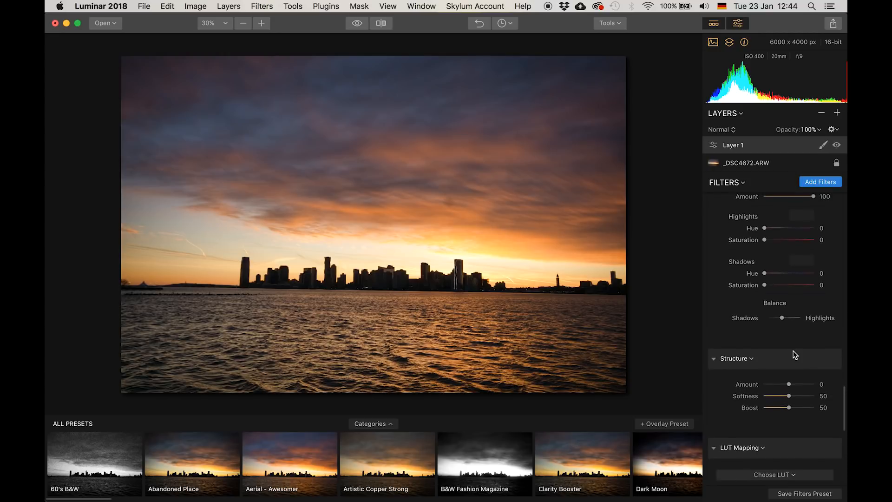
scroll(795, 358, "down", 1)
left_click(796, 362)
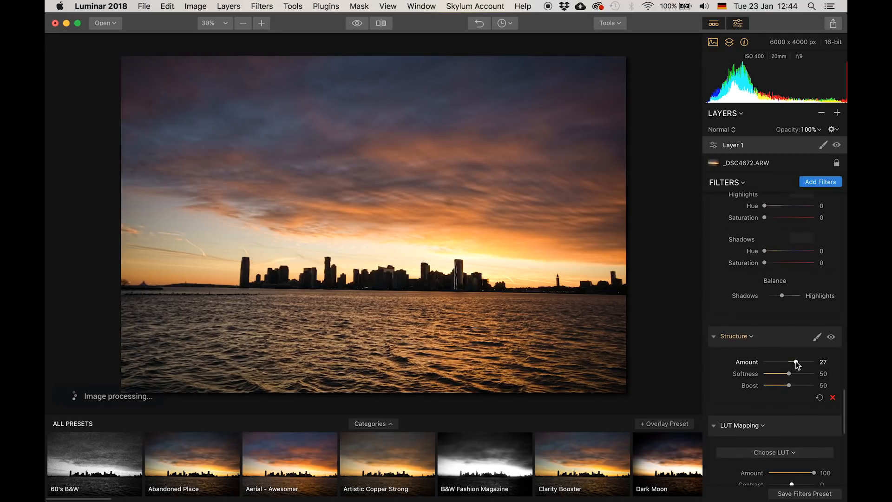
- In the HSL filter's Saturation tab, set Orange to 17
scroll(796, 364, "up", 3)
scroll(797, 365, "up", 7)
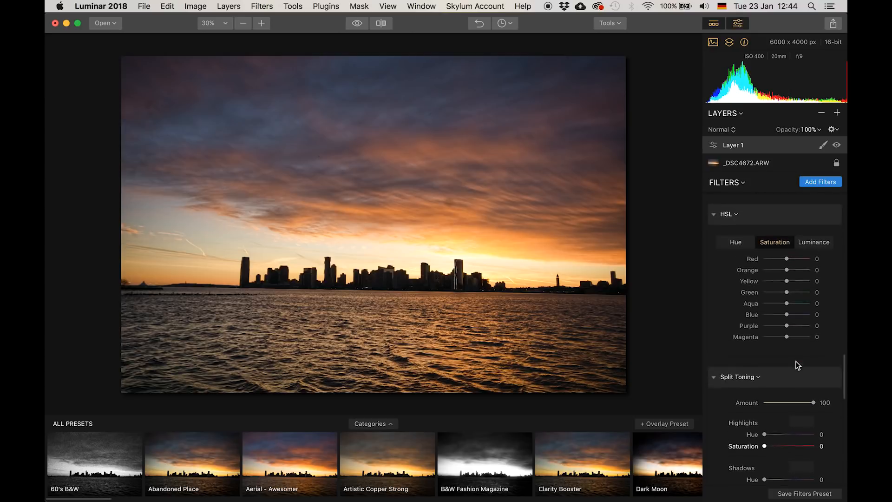
left_click_drag(789, 270, 790, 271)
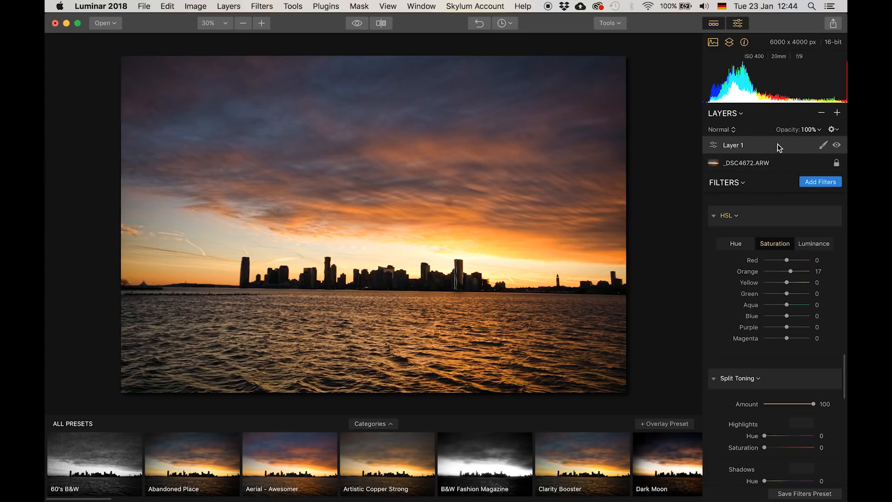
- Toggle Layer 1's visibility off and on to compare its effect
left_click(836, 145)
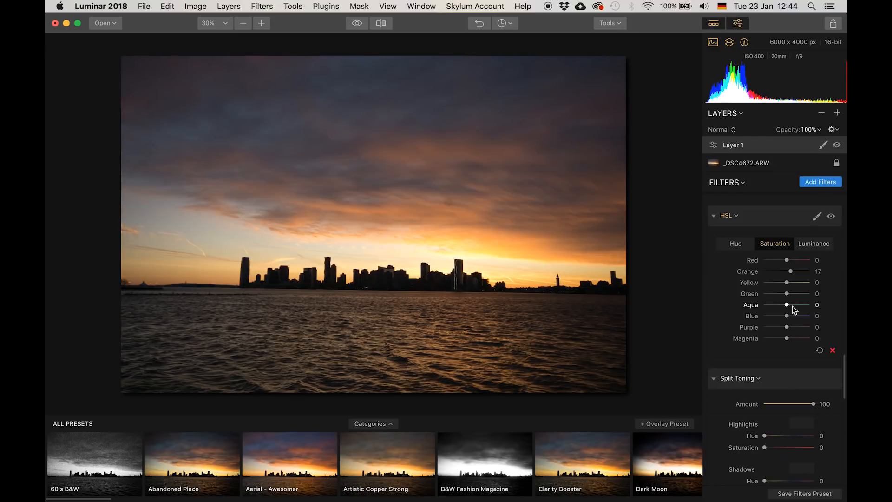
scroll(771, 319, "down", 10)
scroll(769, 321, "up", 15)
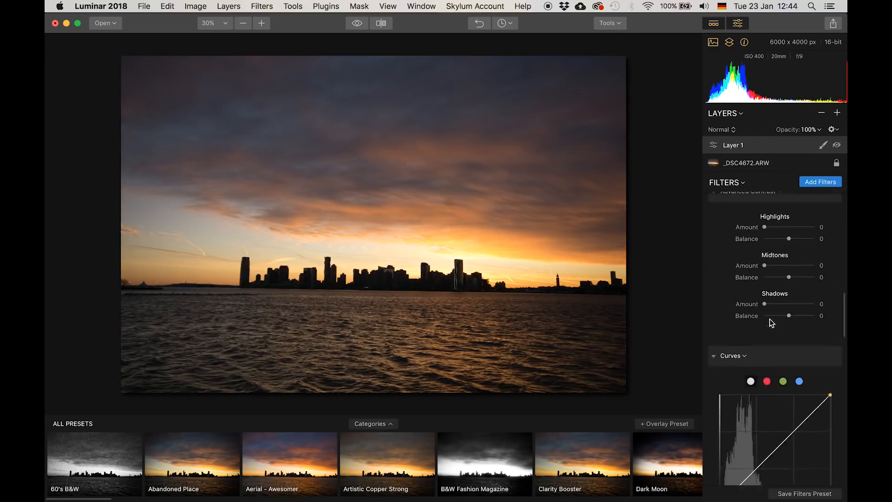
left_click(837, 146)
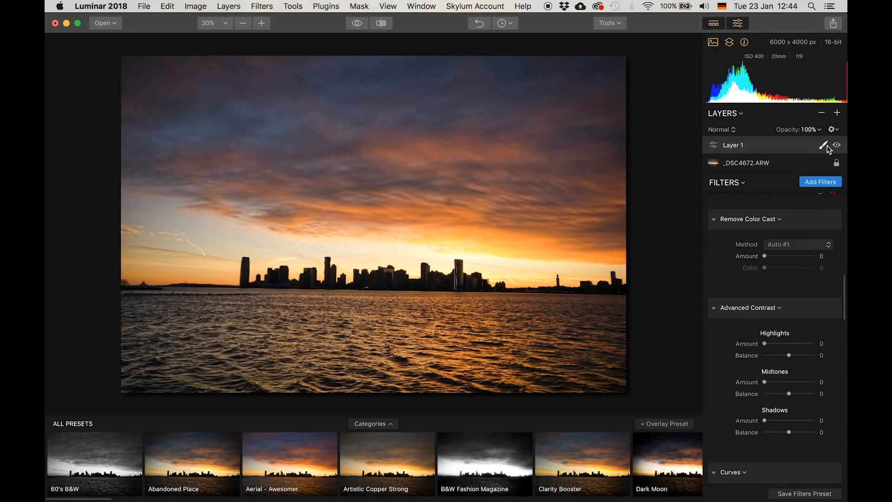
- Add a vertical gradient mask to Layer 1 running from the top of the sky down into the water
left_click(822, 145)
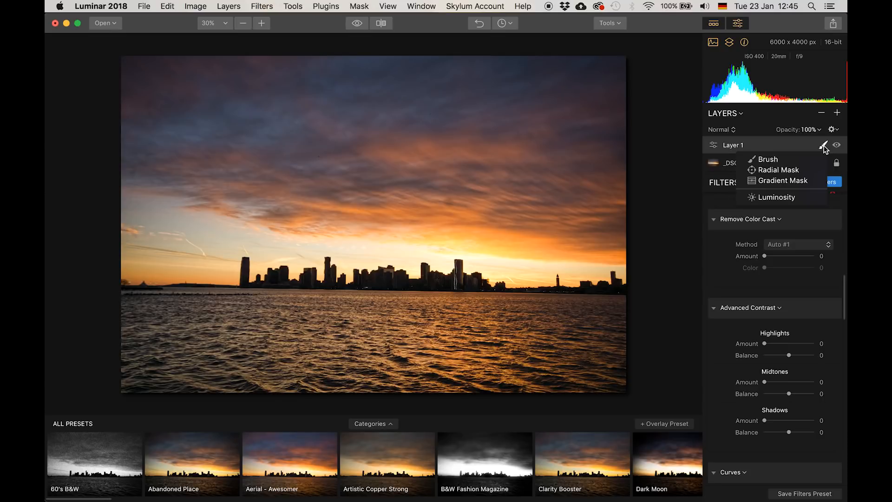
left_click(781, 182)
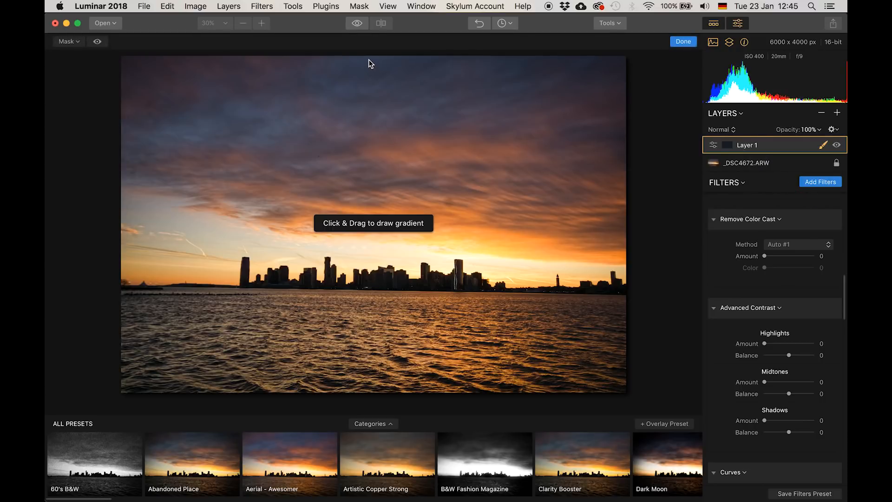
left_click_drag(369, 59, 368, 337)
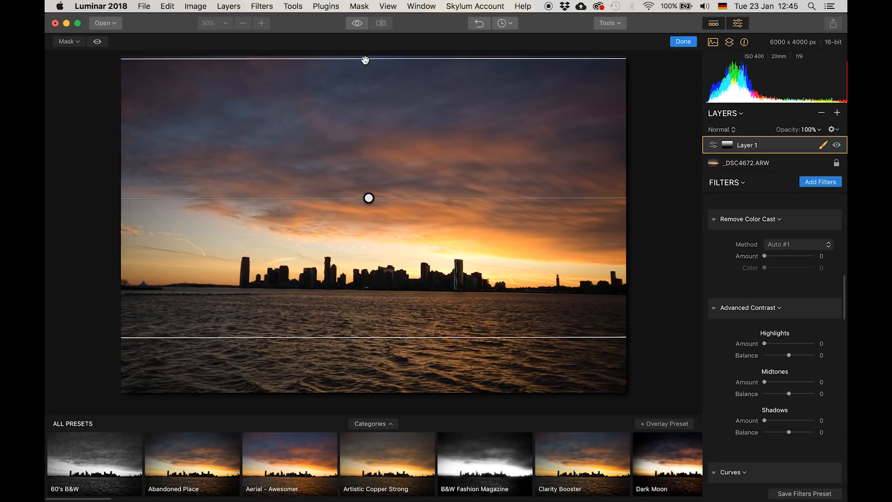
left_click_drag(365, 60, 364, 50)
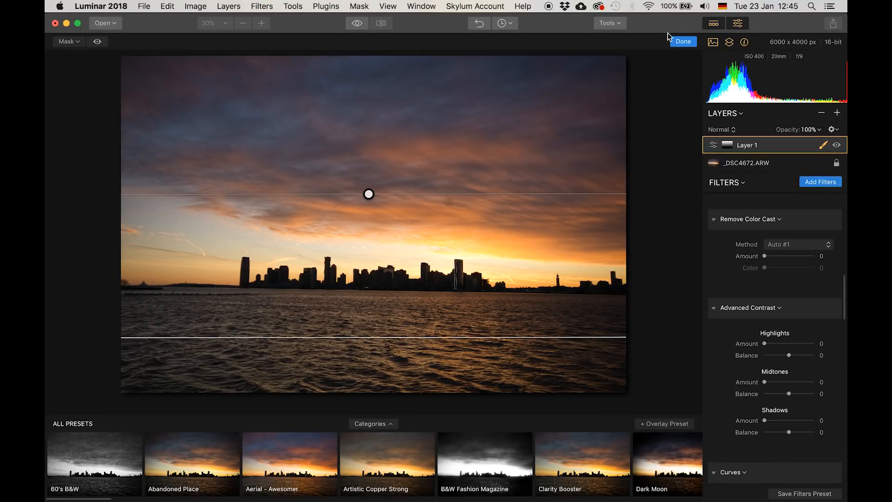
left_click(684, 43)
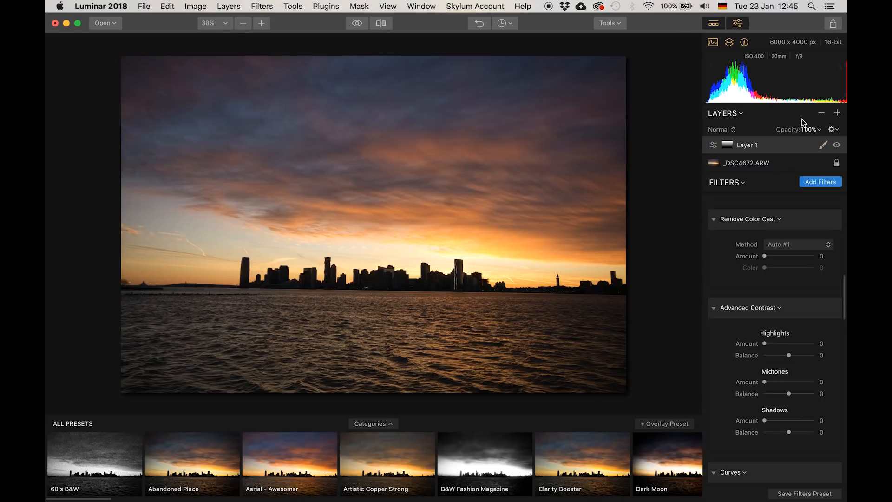
- Toggle Layer 1's visibility repeatedly to compare the masked adjustment with the base image
left_click(836, 146)
left_click(836, 146)
left_click(836, 145)
left_click(836, 145)
left_click(836, 146)
left_click(836, 145)
scroll(768, 313, "down", 15)
scroll(769, 313, "up", 15)
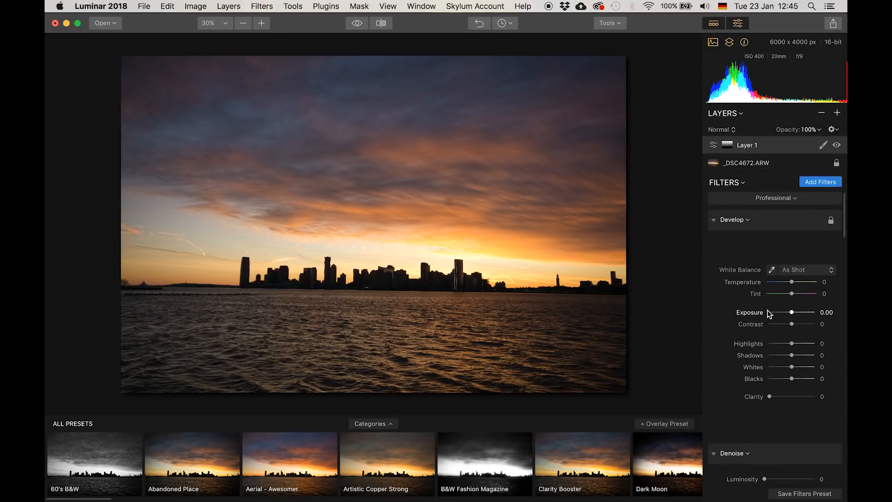
- Scroll through Layer 1's filter stack to review the filters applied to it
scroll(771, 274, "down", 10)
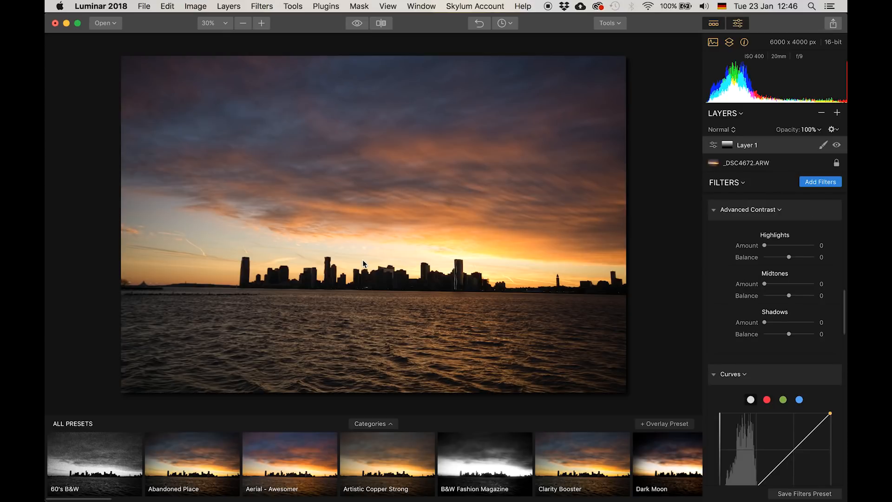
scroll(775, 267, "up", 10)
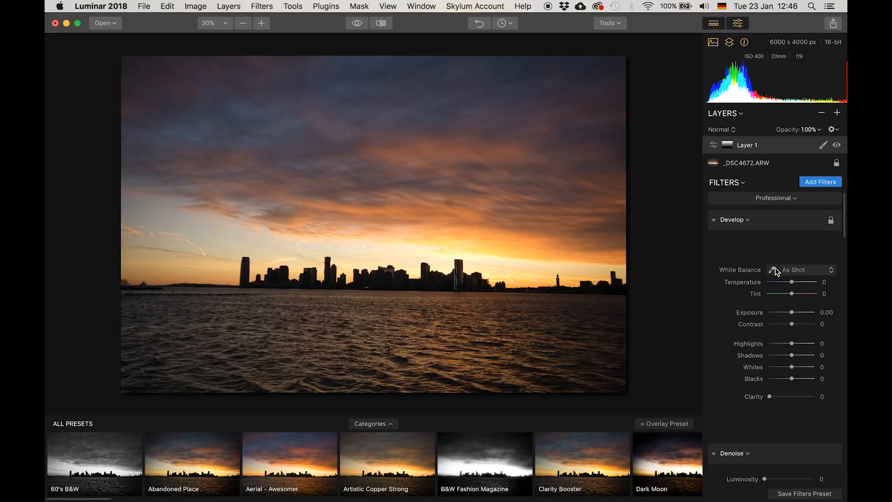
scroll(775, 267, "down", 20)
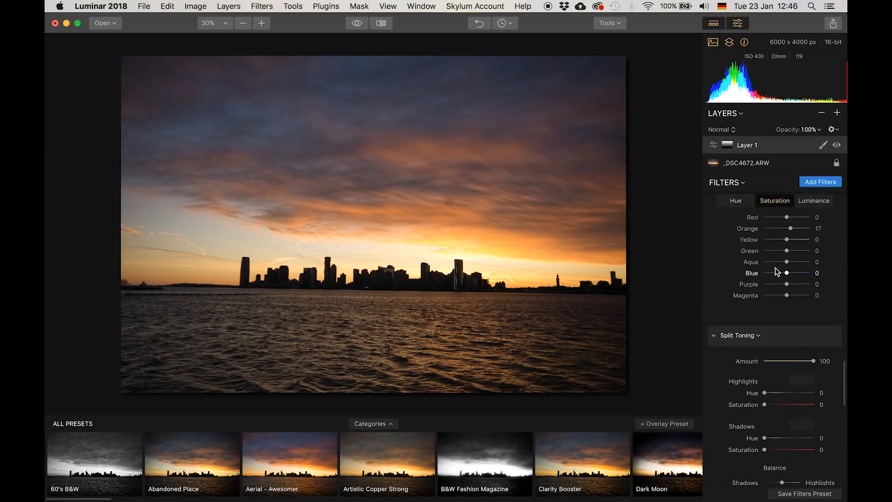
scroll(775, 267, "up", 3)
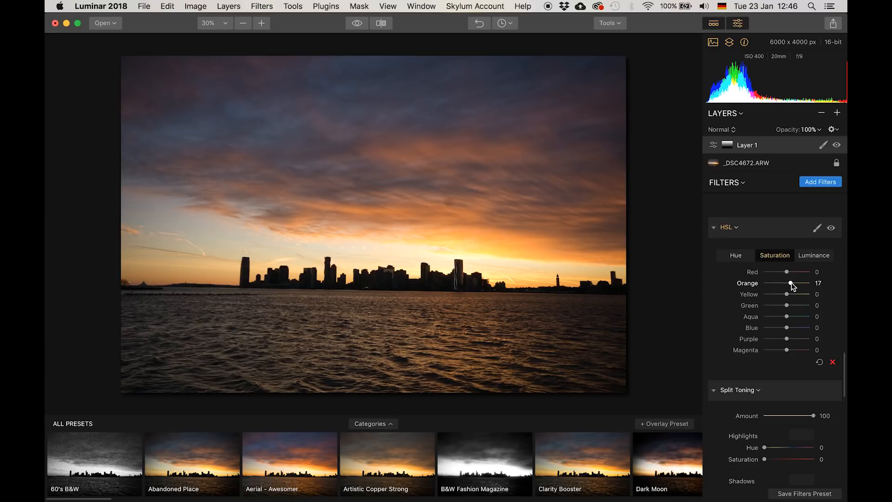
scroll(785, 293, "up", 10)
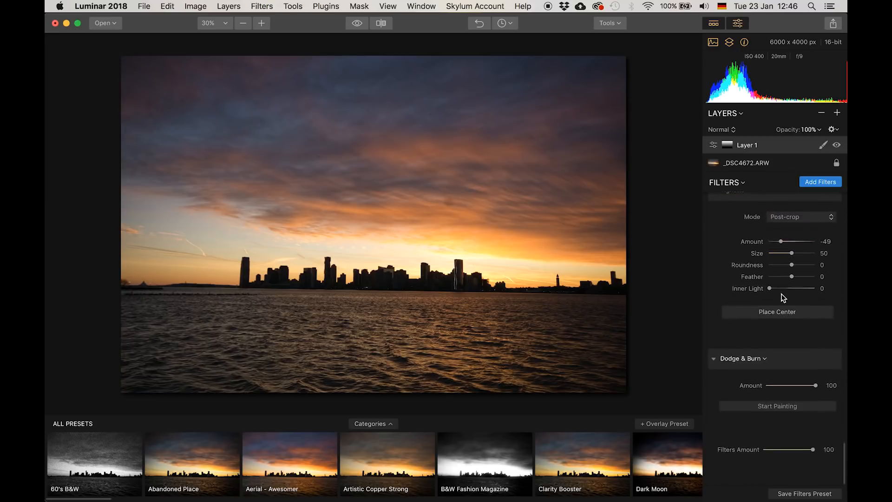
scroll(777, 295, "down", 10)
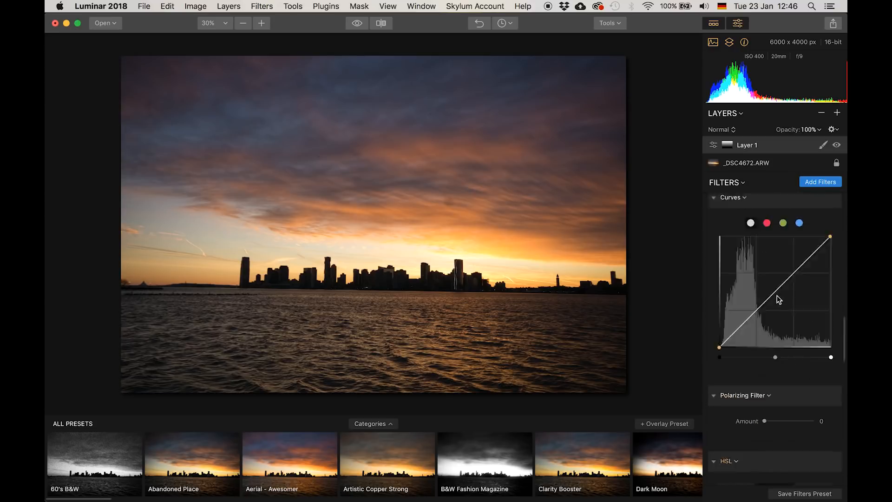
scroll(777, 296, "up", 5)
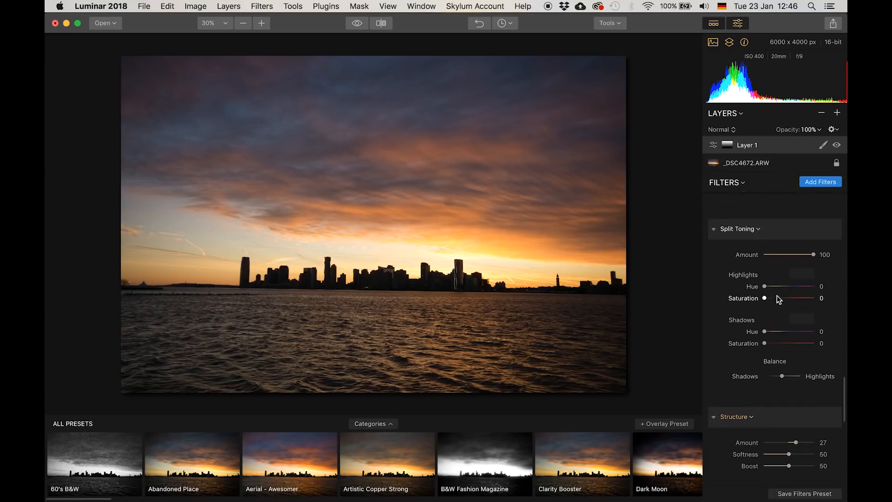
scroll(777, 296, "up", 4)
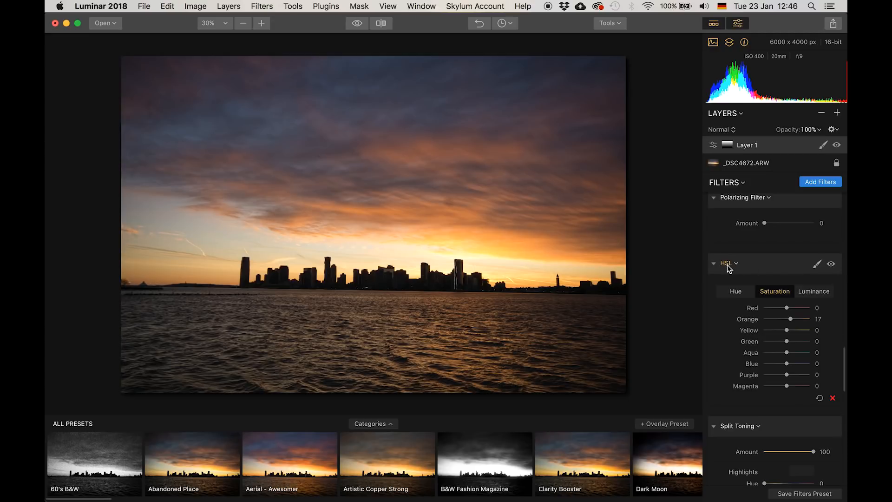
- Add a brush mask to the HSL filter and paint a short stroke in the sky
left_click(817, 265)
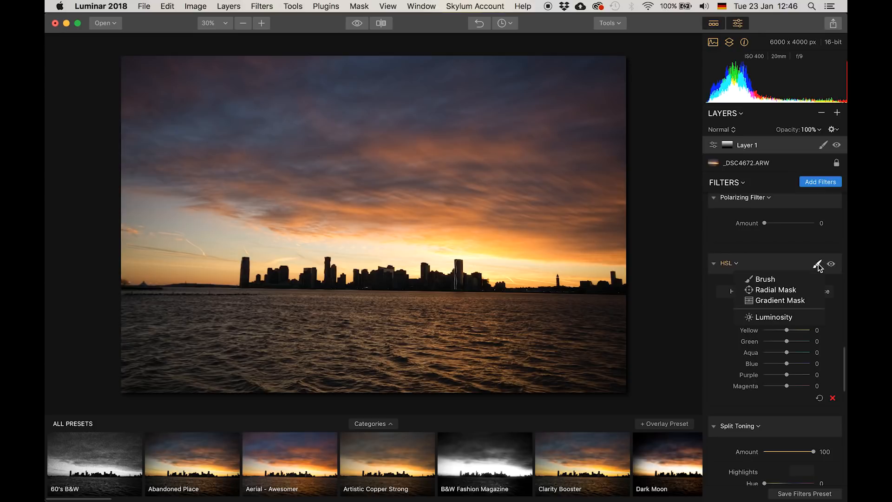
left_click(764, 279)
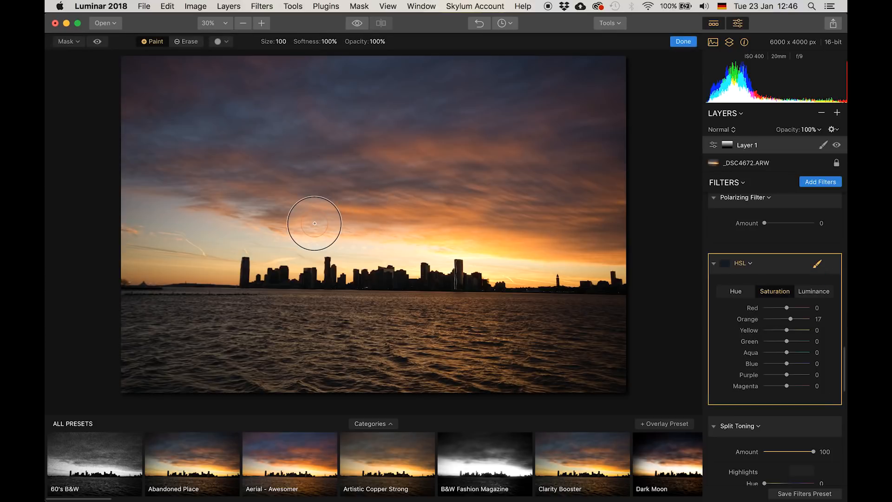
mouse_move(564, 226)
left_mouse_down()
mouse_move(341, 220)
mouse_move(577, 226)
mouse_move(553, 251)
mouse_move(301, 224)
mouse_move(589, 246)
mouse_move(559, 246)
mouse_move(527, 228)
left_mouse_up()
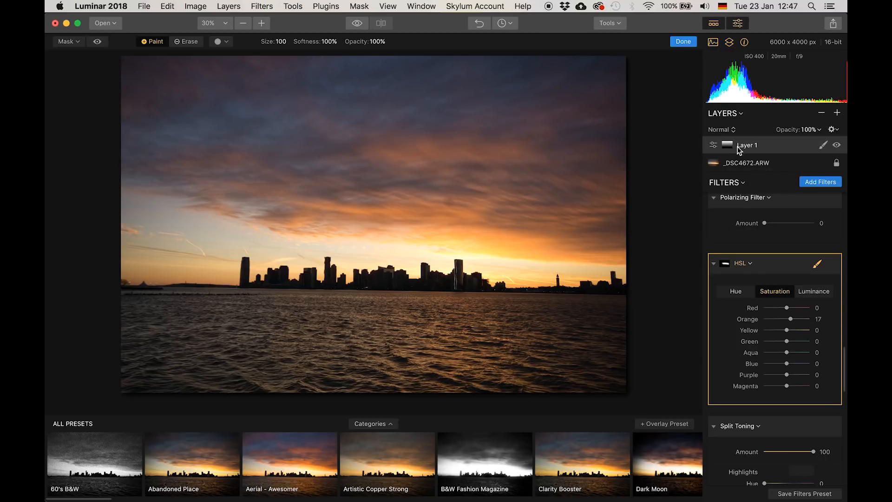
- Scroll through Layer 1's filters again to review the masked HSL filter among the others
scroll(748, 306, "up", 15)
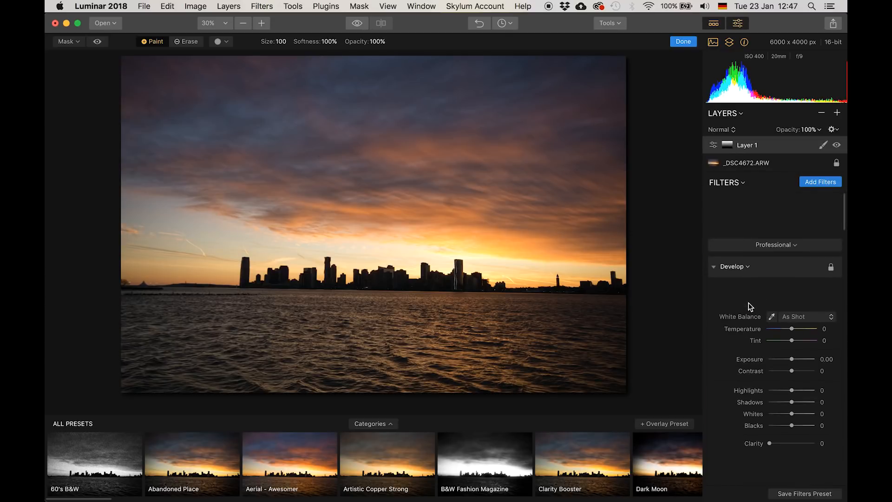
scroll(748, 306, "down", 15)
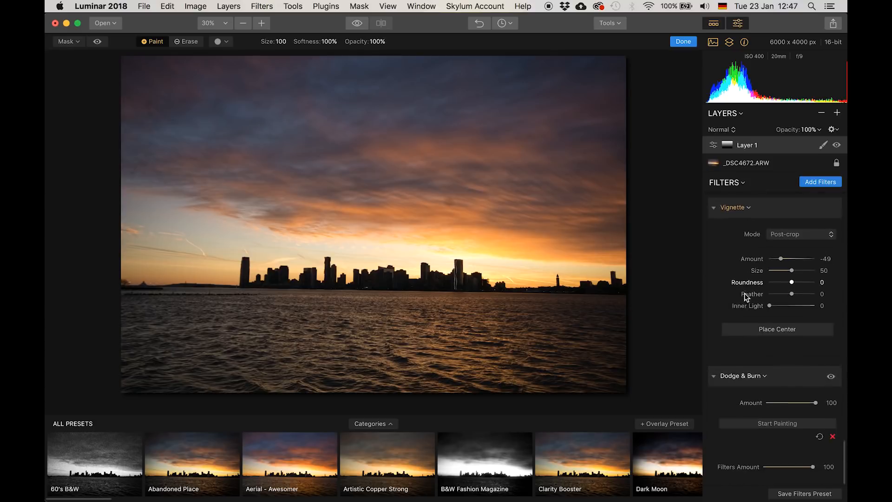
scroll(734, 300, "down", 10)
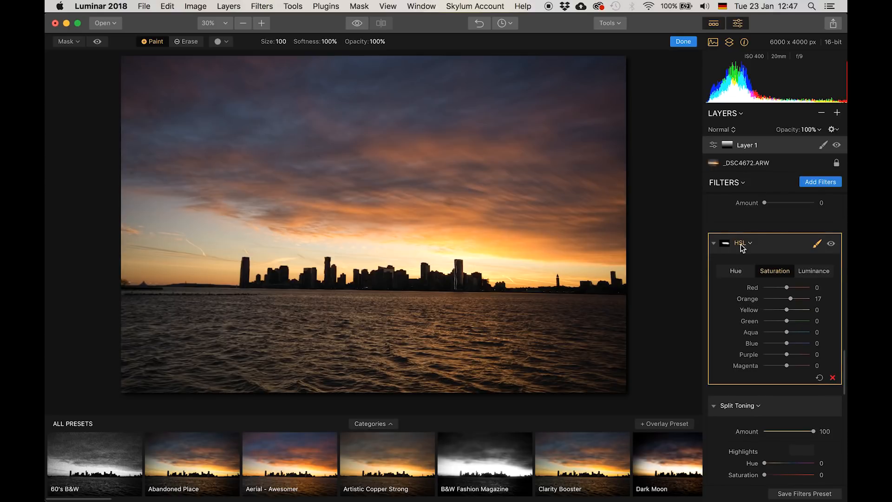
scroll(782, 326, "up", 5)
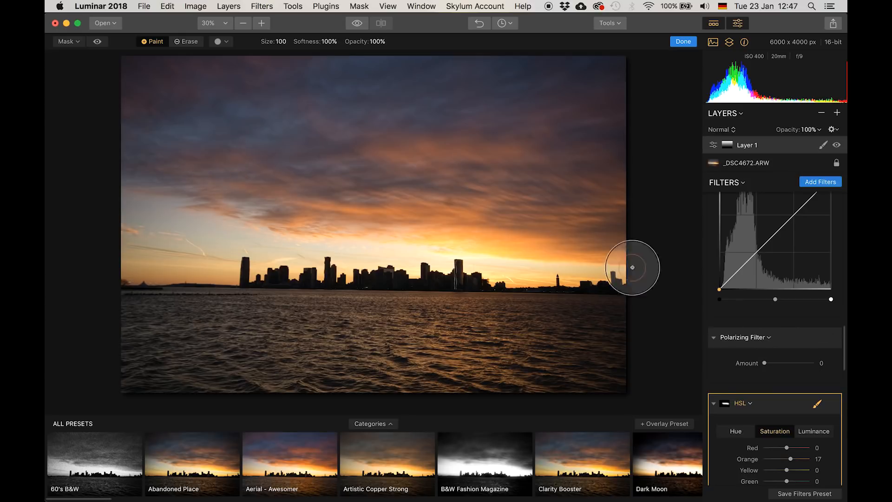
scroll(746, 336, "up", 1)
scroll(745, 333, "up", 10)
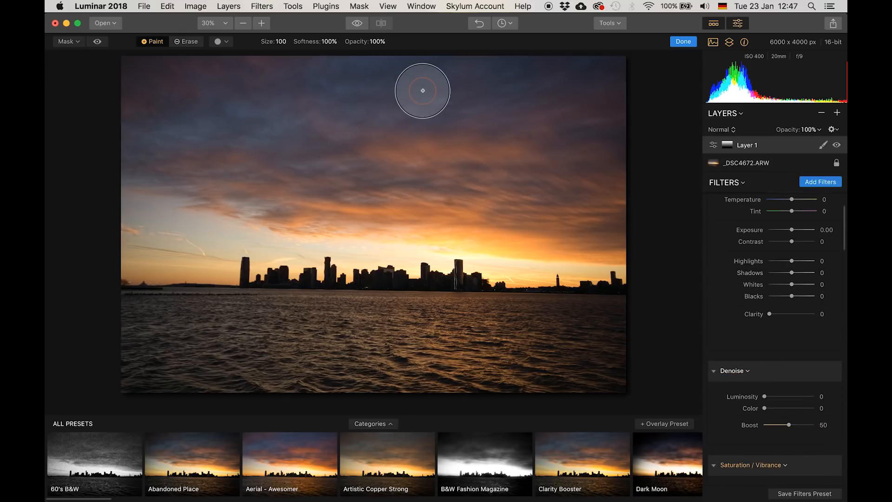
scroll(793, 286, "down", 10)
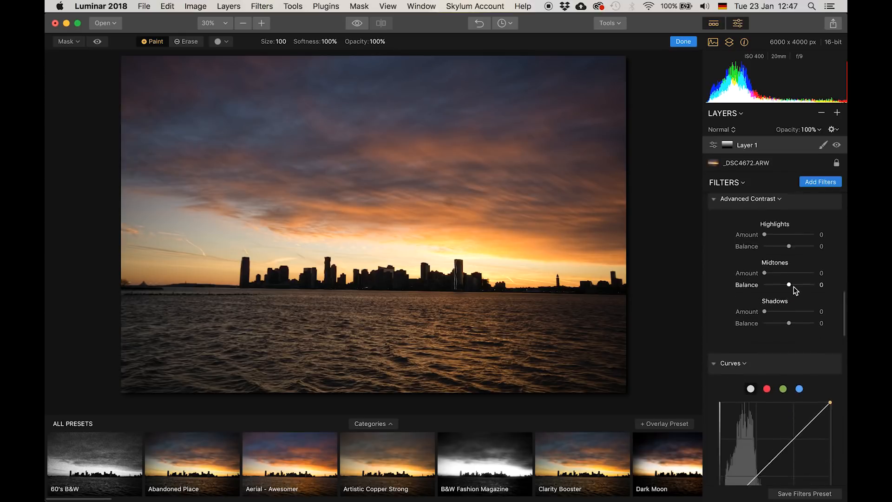
scroll(794, 287, "down", 10)
scroll(793, 286, "up", 5)
scroll(794, 290, "up", 15)
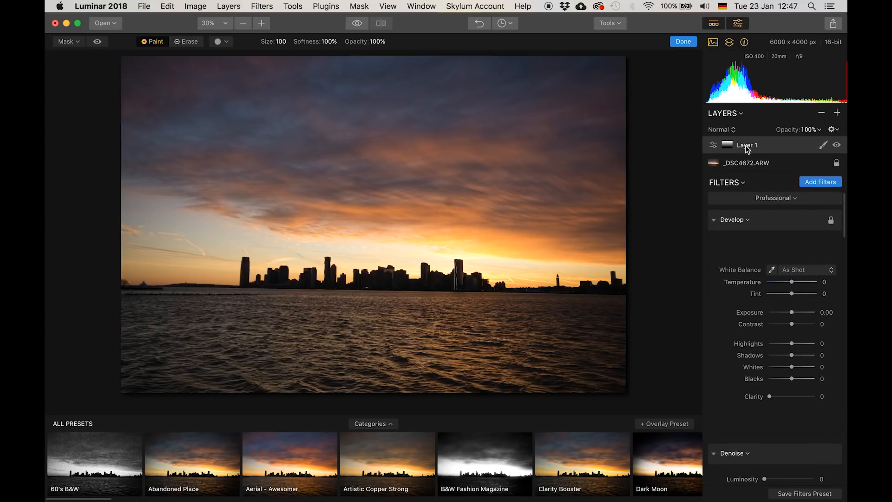
- Add a new adjustment layer, leave mask painting, and apply the Clarity Booster preset to it
left_click(837, 113)
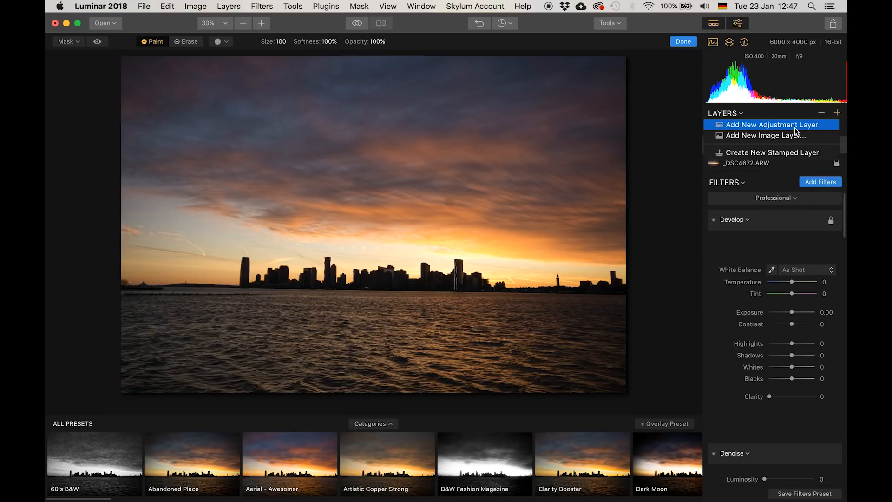
left_click(794, 128)
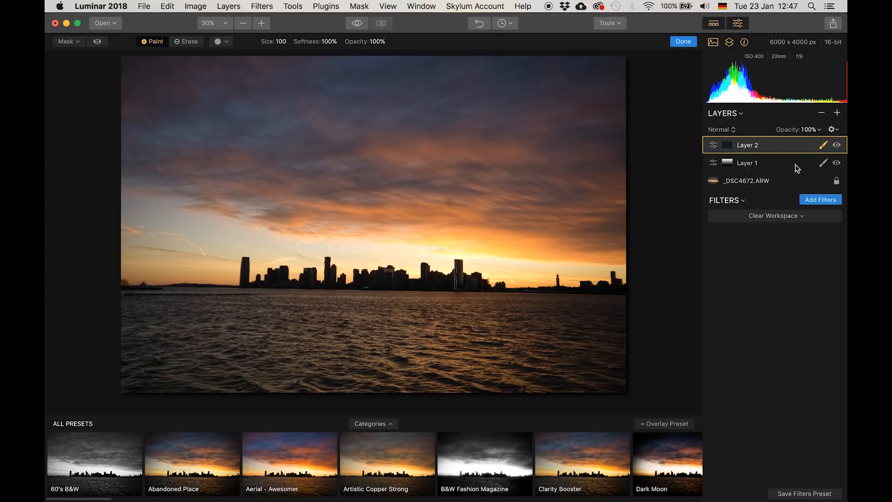
left_click(682, 41)
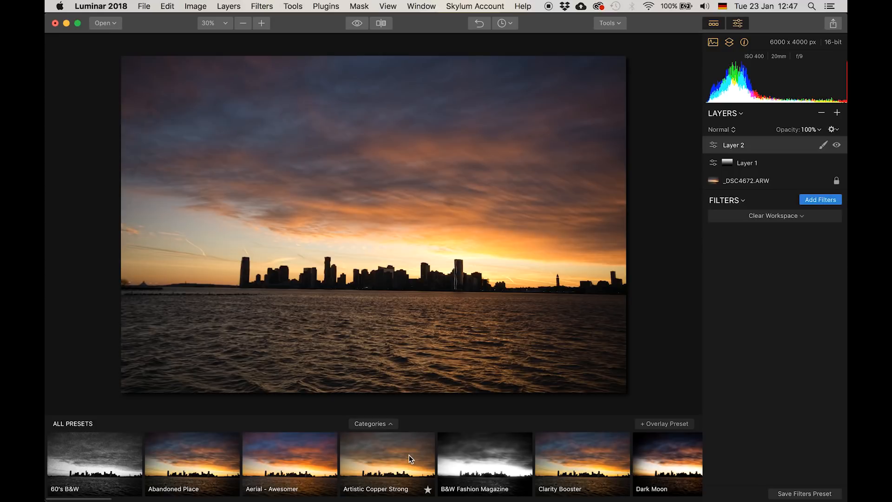
left_click(604, 464)
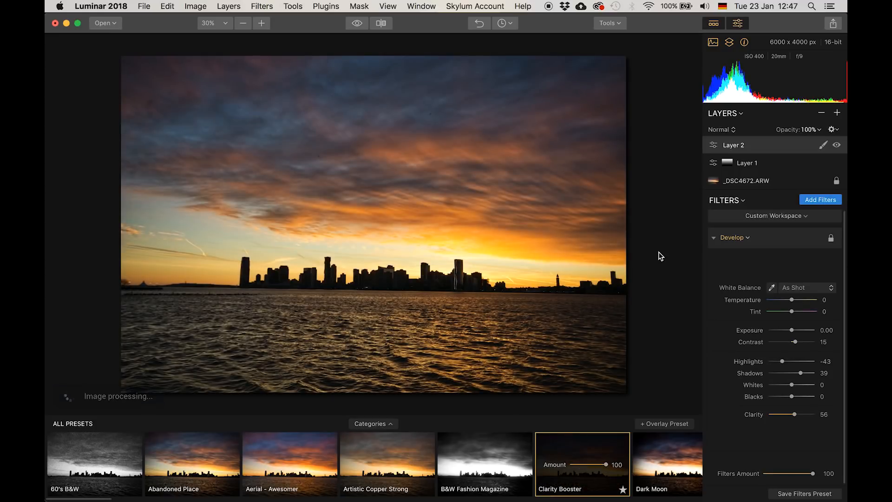
- Add a gradient mask to Layer 2 running from the bottom of the water up to the skyline
left_click(822, 146)
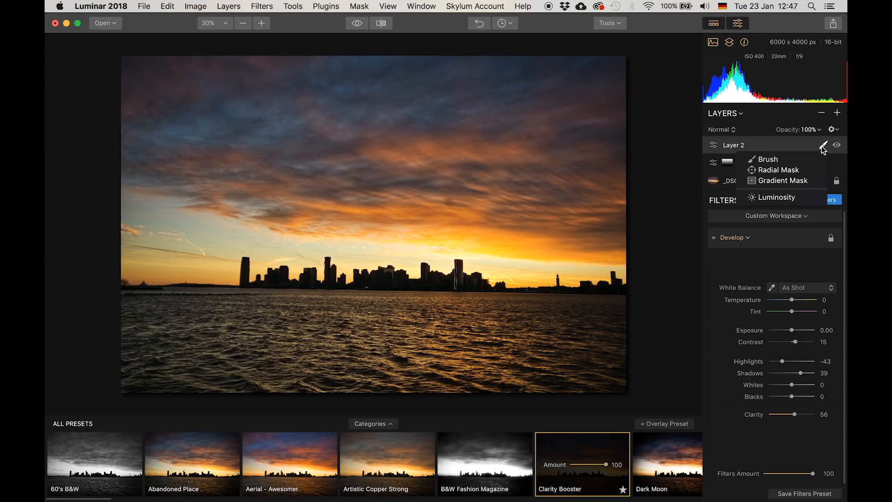
left_click(822, 146)
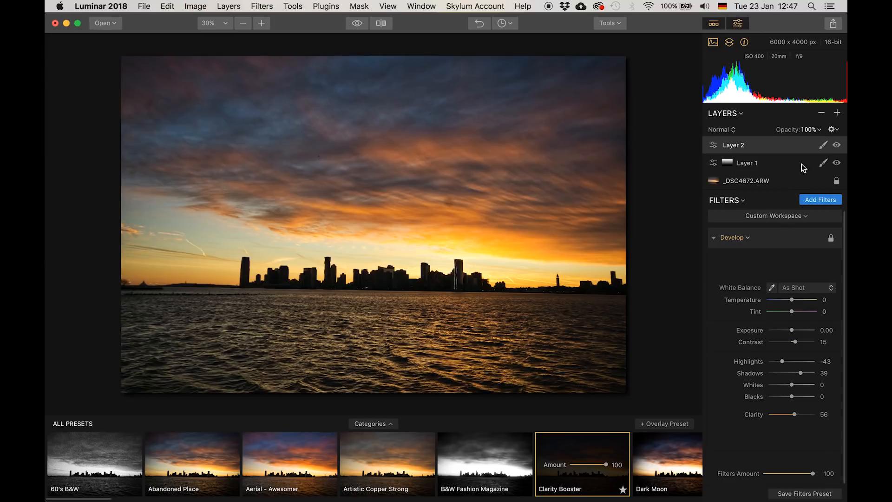
left_click(823, 147)
left_click(775, 182)
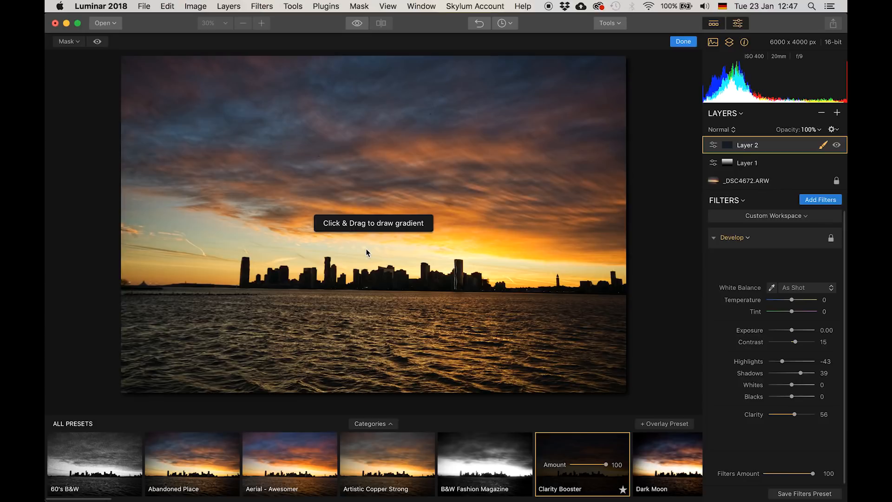
left_click_drag(364, 391, 366, 238)
left_click_drag(366, 202, 367, 203)
left_click_drag(342, 392, 342, 402)
left_click(680, 42)
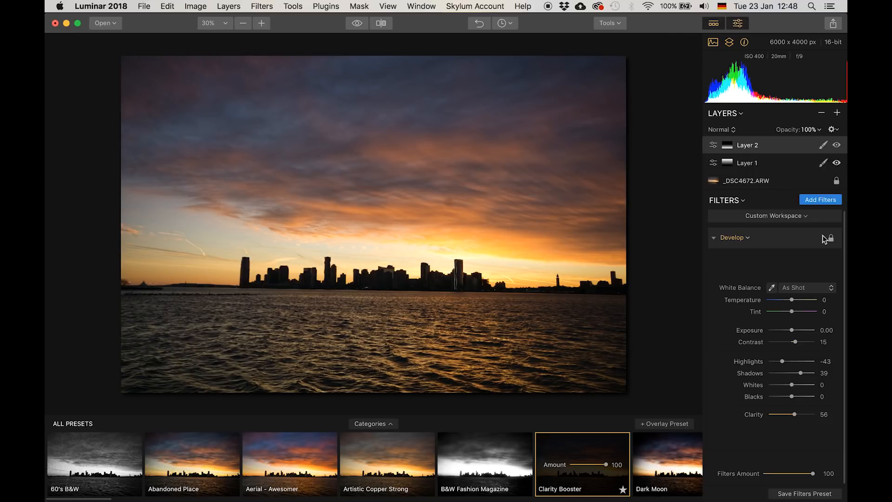
- Scroll through Layer 2's filters and select Layer 1
scroll(774, 331, "down", 1)
scroll(775, 330, "up", 1)
scroll(774, 299, "down", 1)
scroll(774, 300, "up", 1)
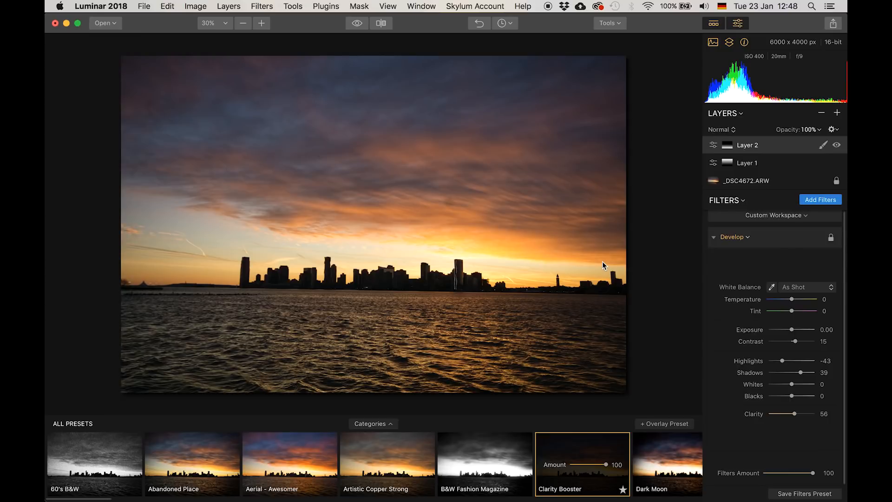
left_click(740, 162)
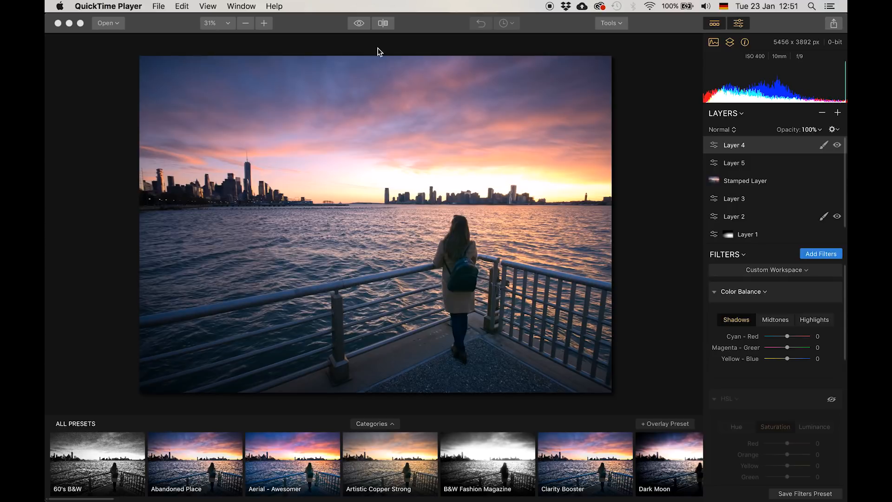
- Open the before/after split view on the pier image and sweep the divider across to compare
left_click(383, 23)
left_click(383, 24)
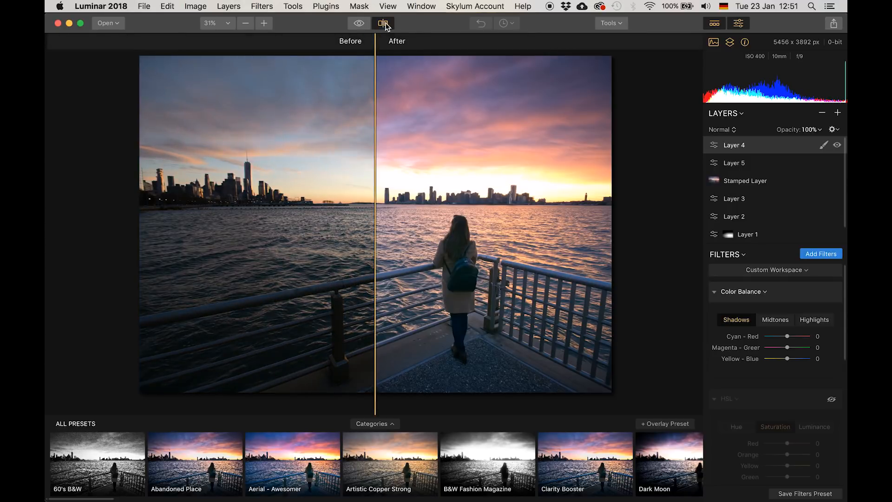
left_click_drag(375, 132, 592, 114)
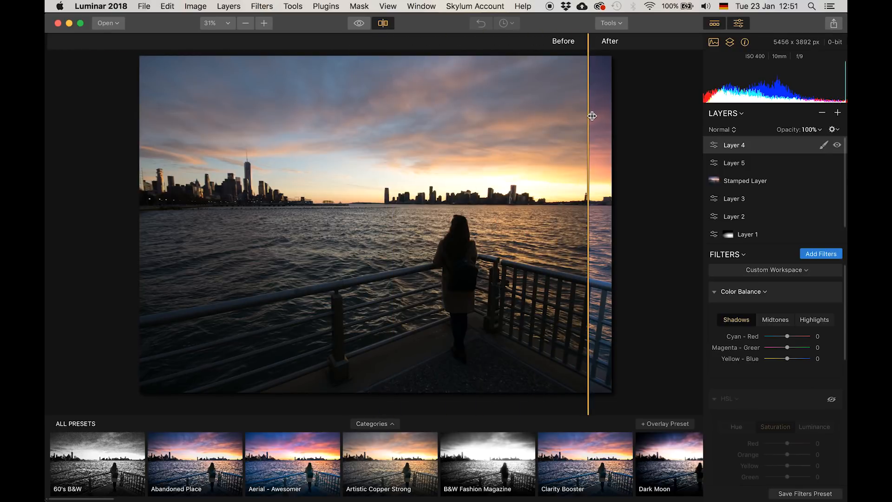
left_click_drag(592, 115, 183, 110)
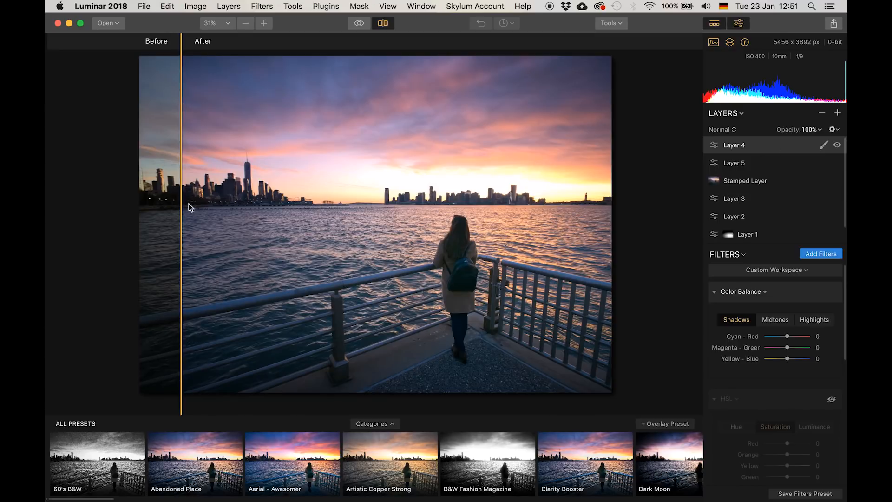
left_click_drag(181, 202, 160, 208)
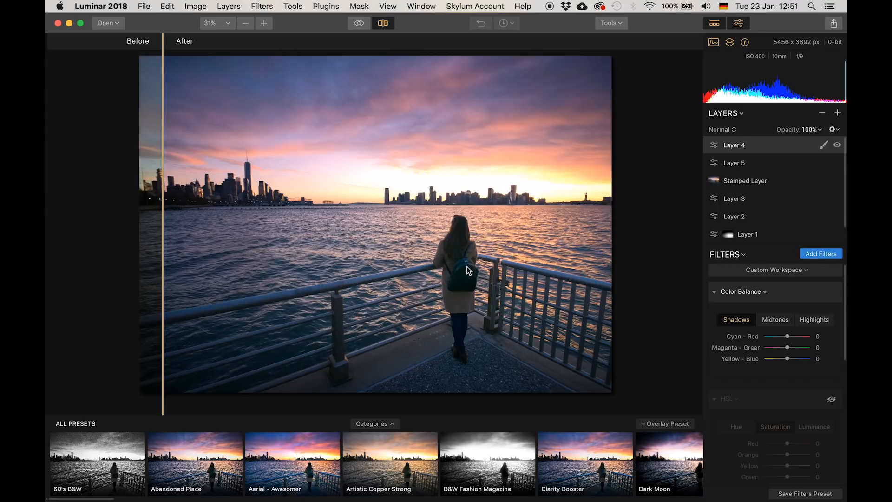
left_click_drag(163, 202, 314, 182)
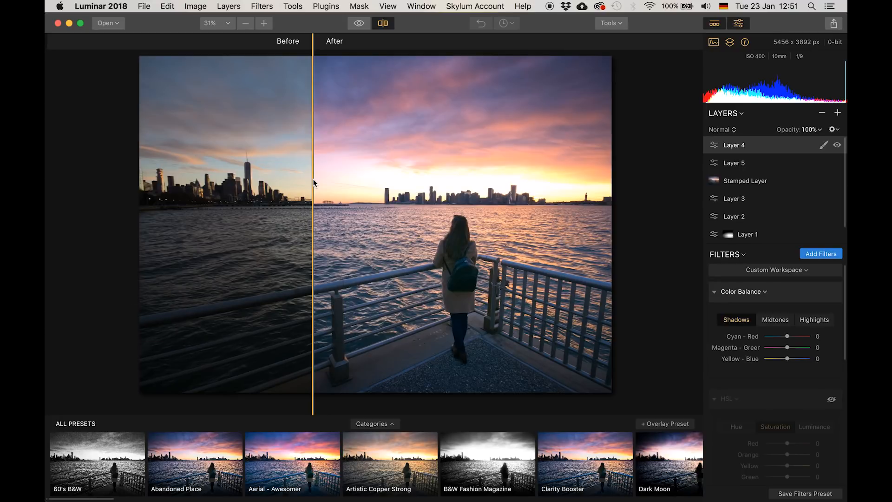
left_click_drag(310, 187, 142, 199)
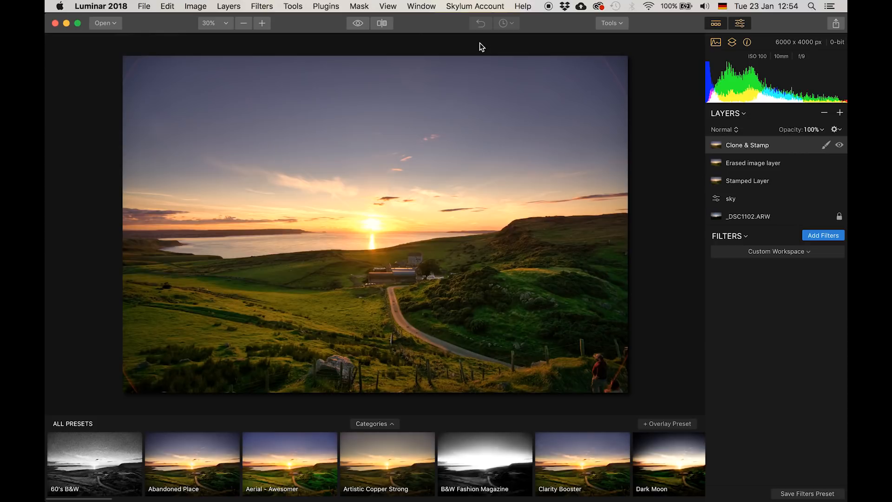
- Open the split before/after view on the landscape image and move the divider to compare
left_click(382, 24)
left_click_drag(148, 195, 102, 239)
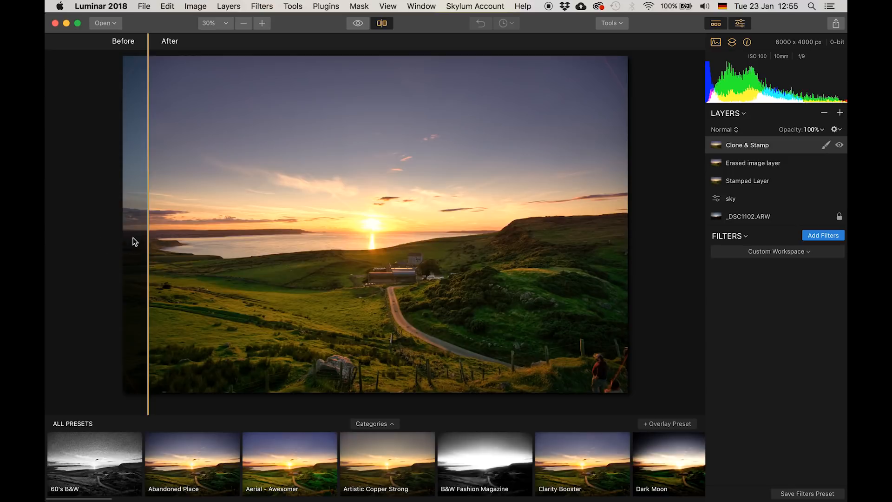
- Sweep the before/after divider back, select the sky adjustment layer and review its filters, then select the Clone & Stamp layer
left_click_drag(147, 237, 133, 278)
left_click(738, 198)
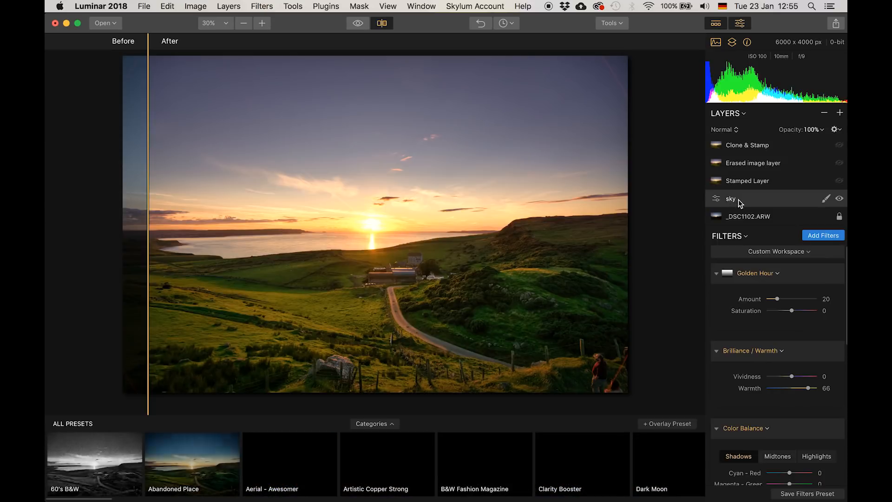
scroll(749, 310, "down", 5)
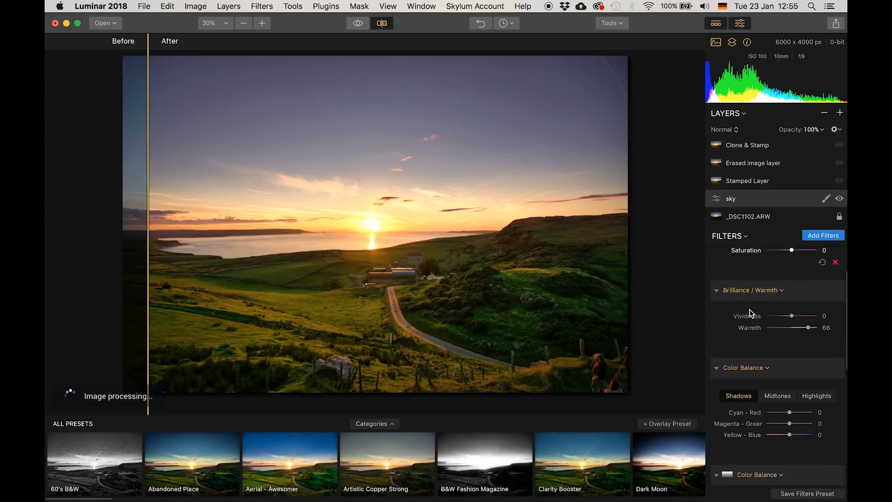
scroll(748, 309, "up", 5)
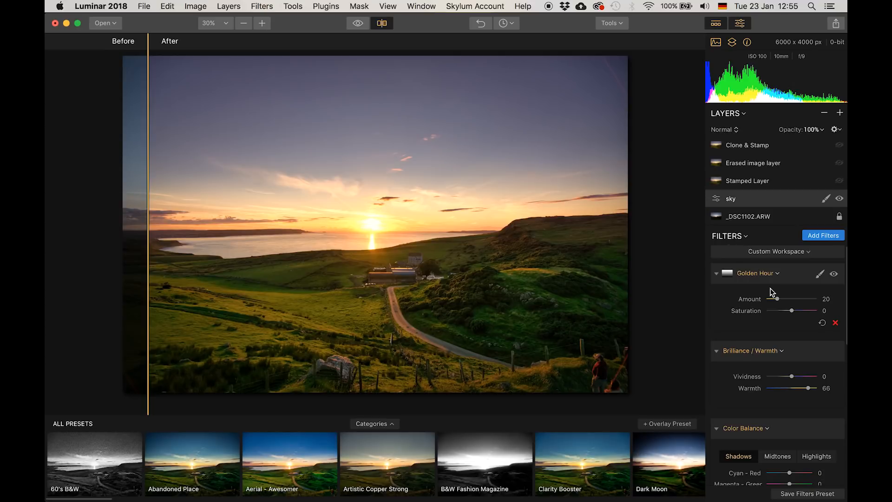
left_click(740, 146)
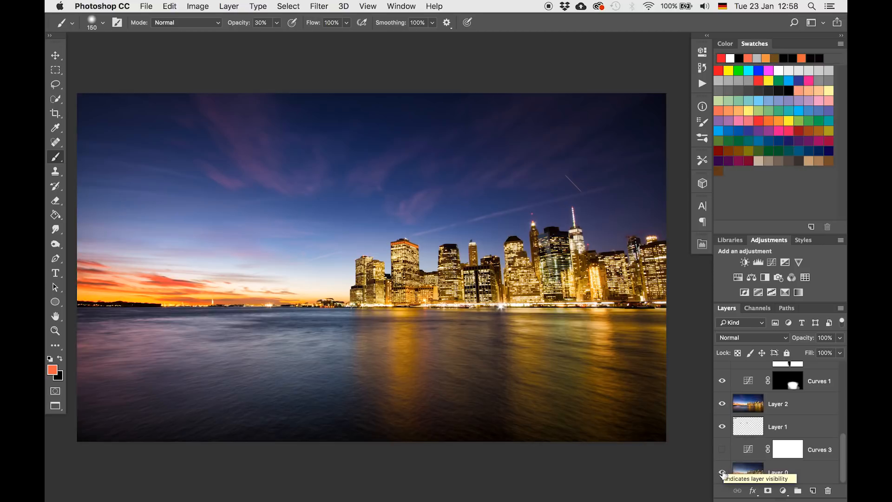
- Switch to Photoshop and show only Layer 0, then restore all layers to compare the original cityscape
left_click(723, 473, "alt")
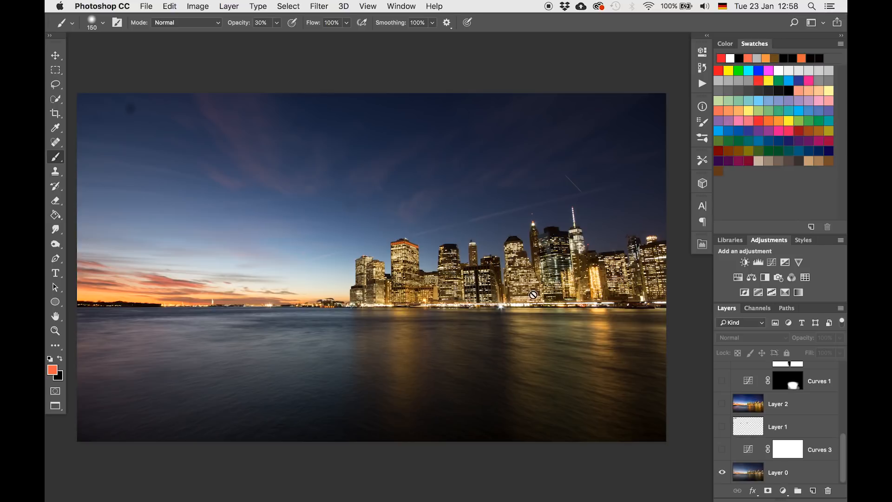
left_click(722, 473, "alt")
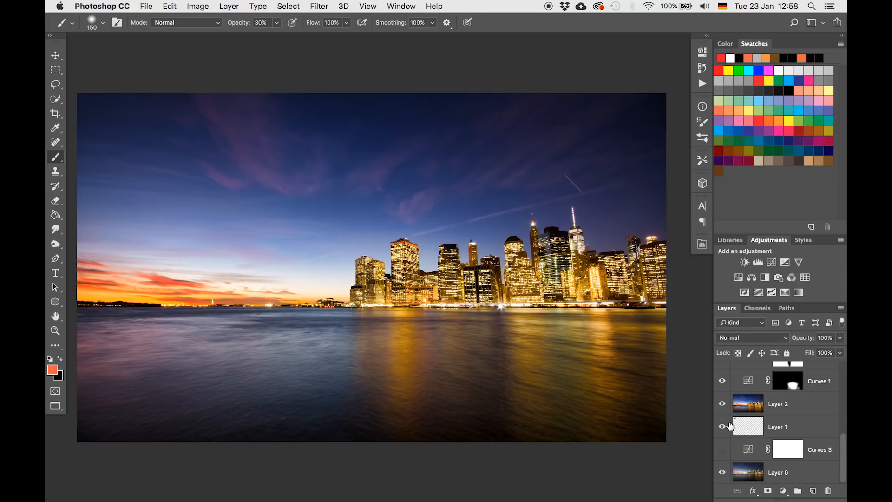
- Select Layer 0 and open the Luminar 2018 plugin from the Skylum Software filters
left_click(751, 477)
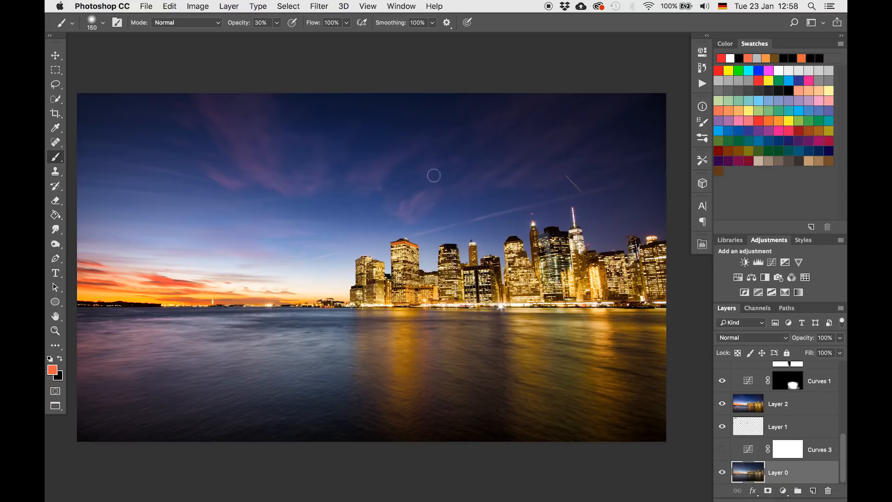
left_click(314, 5)
mouse_move(374, 266)
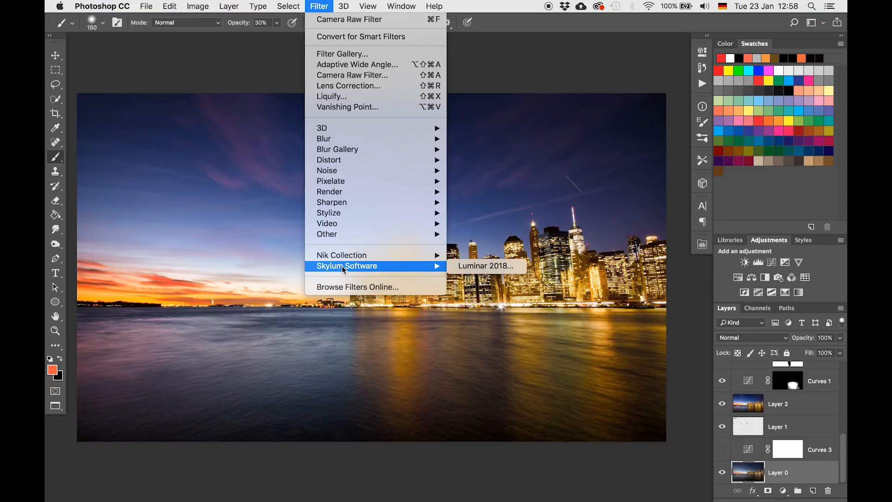